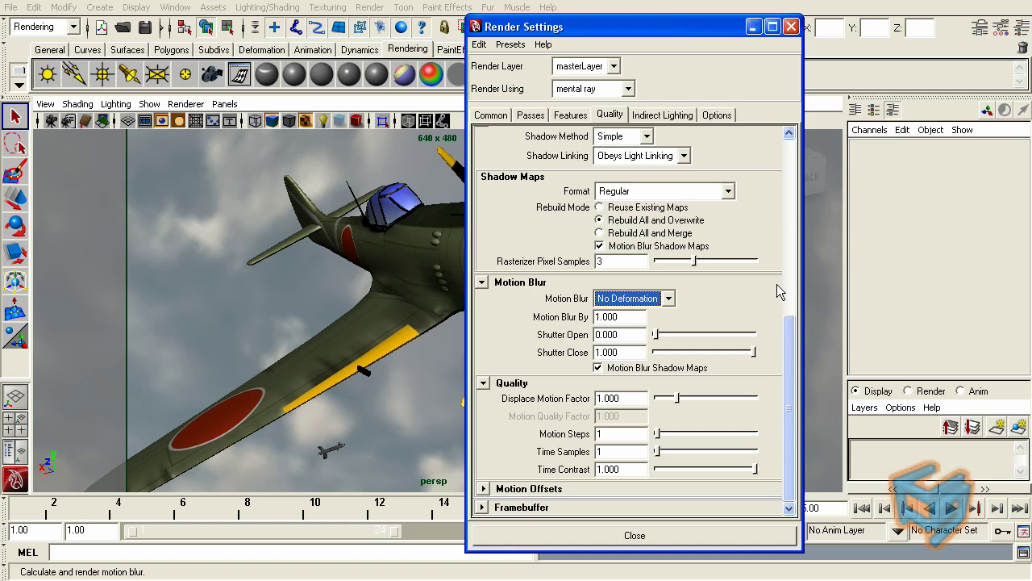
- Review the motion blur shutter values and the indirect lighting settings in the render settings, and close them
{"action": "double_click", "coordinate": [622, 335]}
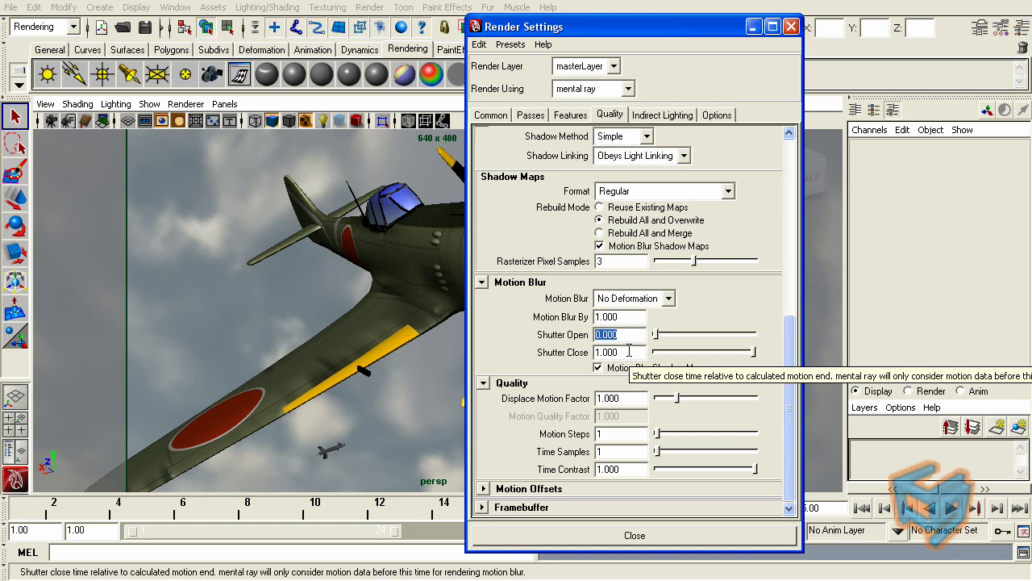
{"action": "left_click", "coordinate": [660, 118]}
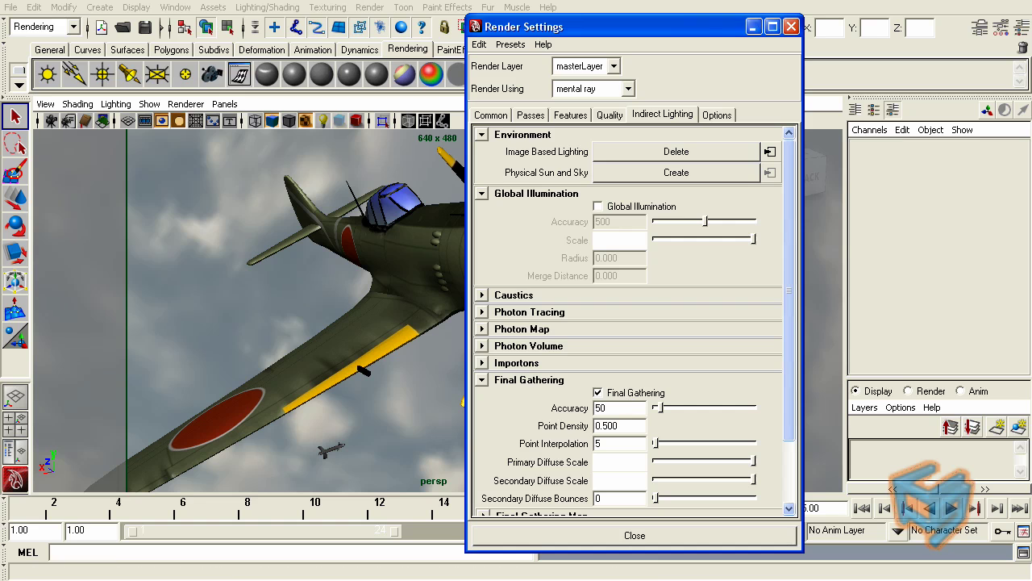
{"action": "left_click_drag", "start_coordinate": [705, 33], "coordinate": [691, 30]}
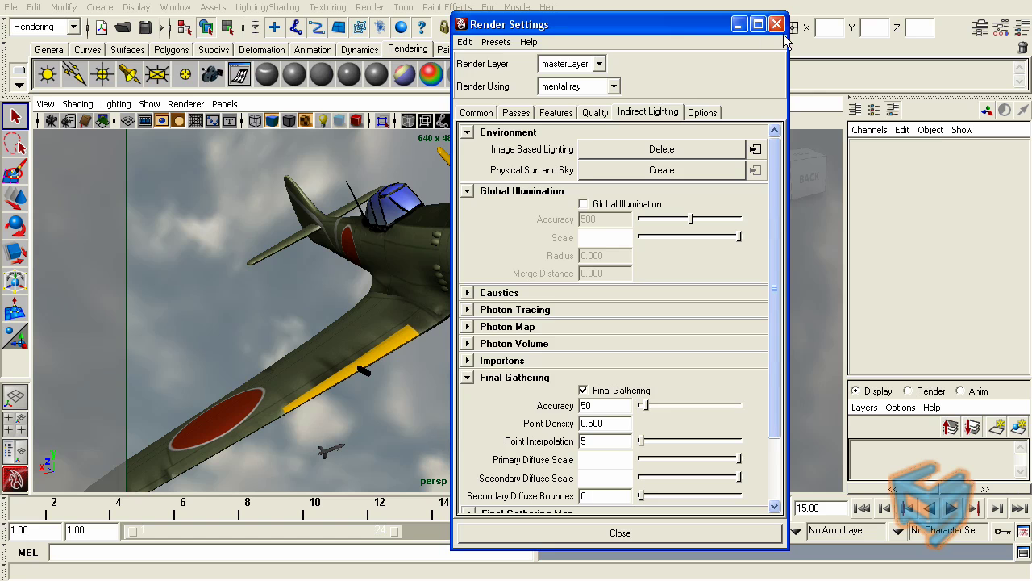
{"action": "left_click", "coordinate": [777, 24]}
- Render the current frame with mental ray, keep the image for comparison, and close the Render View
{"action": "left_click", "coordinate": [695, 24]}
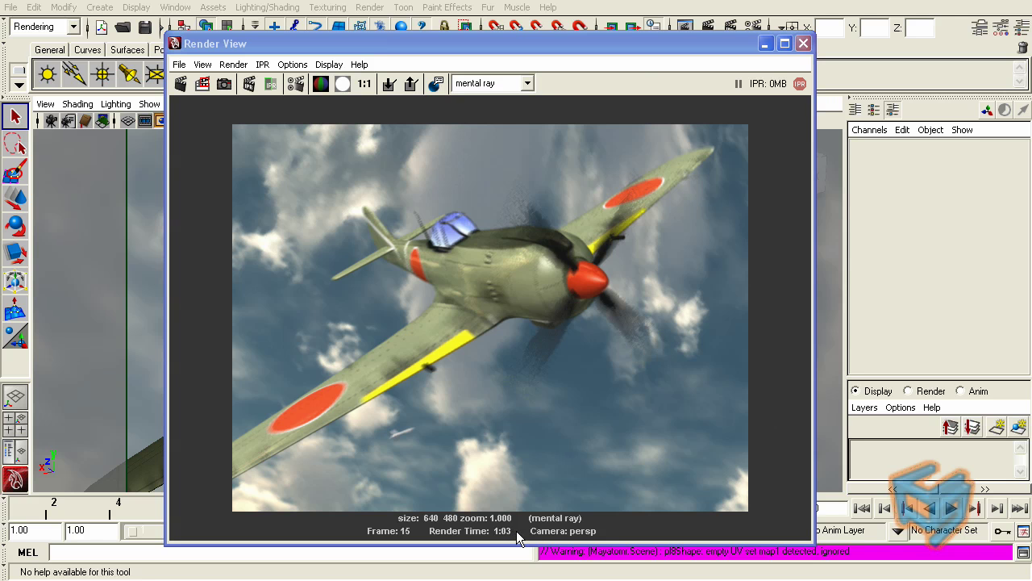
{"action": "left_click", "coordinate": [389, 83]}
{"action": "left_click", "coordinate": [804, 43]}
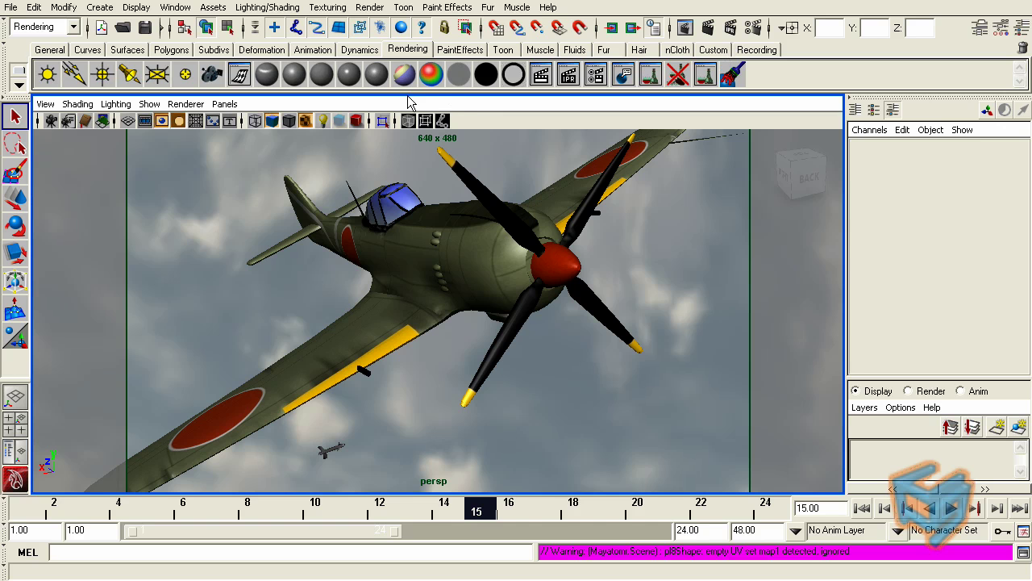
- Open the Hypershade and create a mip_motionblur node from the mental ray output shaders
{"action": "left_click", "coordinate": [175, 7]}
{"action": "mouse_move", "coordinate": [242, 45]}
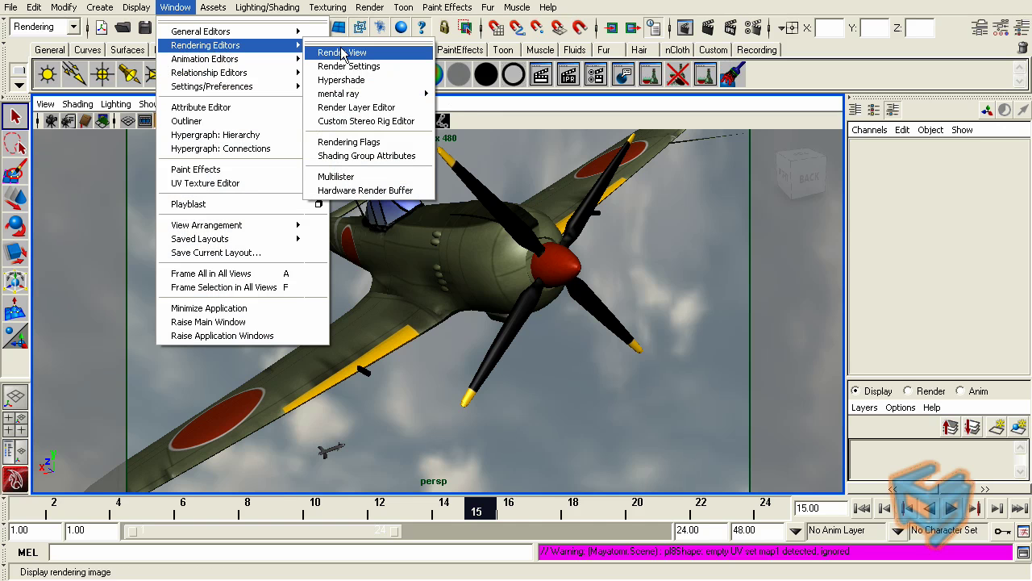
{"action": "left_click", "coordinate": [379, 80]}
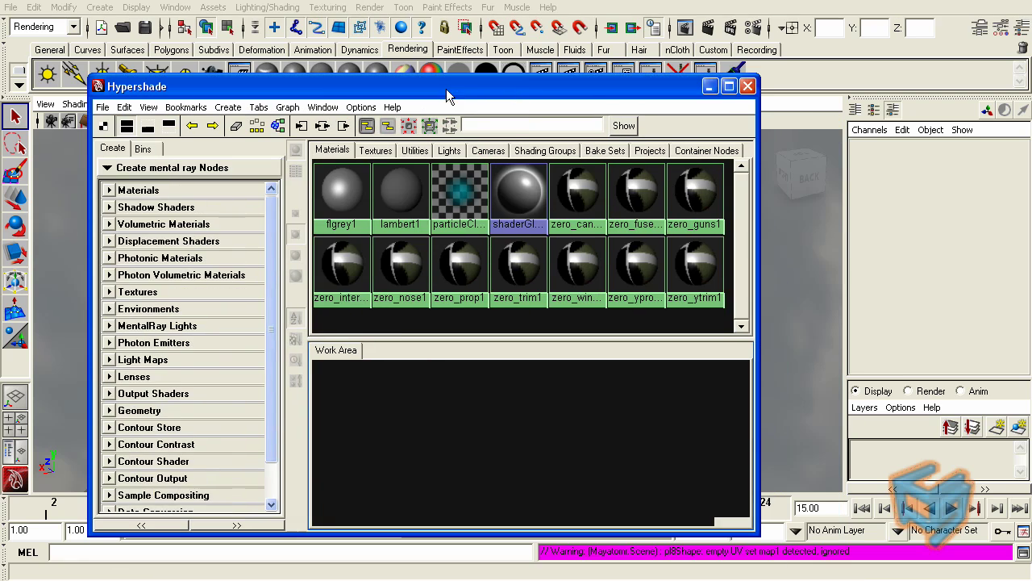
{"action": "left_click_drag", "start_coordinate": [273, 300], "coordinate": [270, 338]}
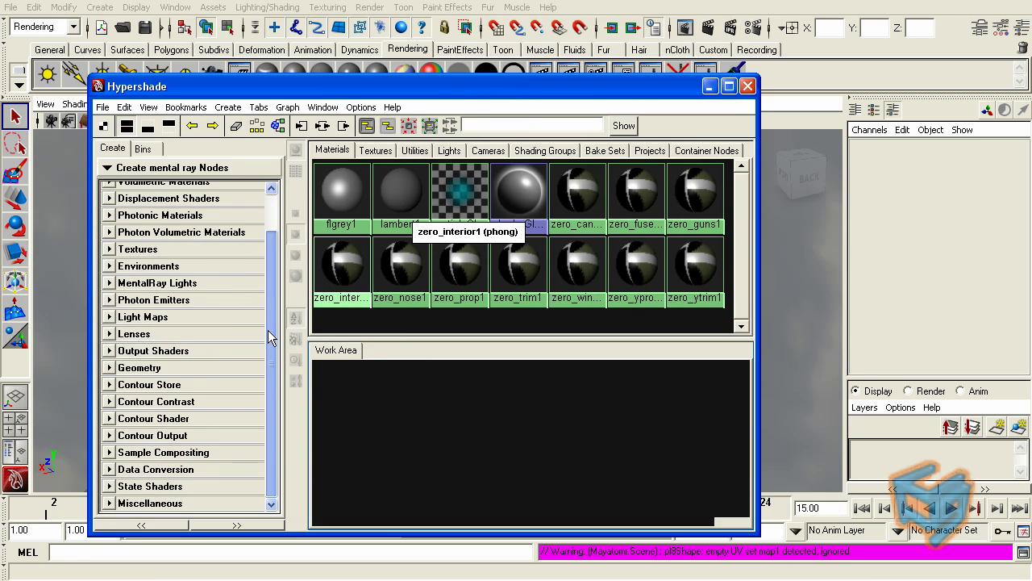
{"action": "left_click", "coordinate": [180, 351]}
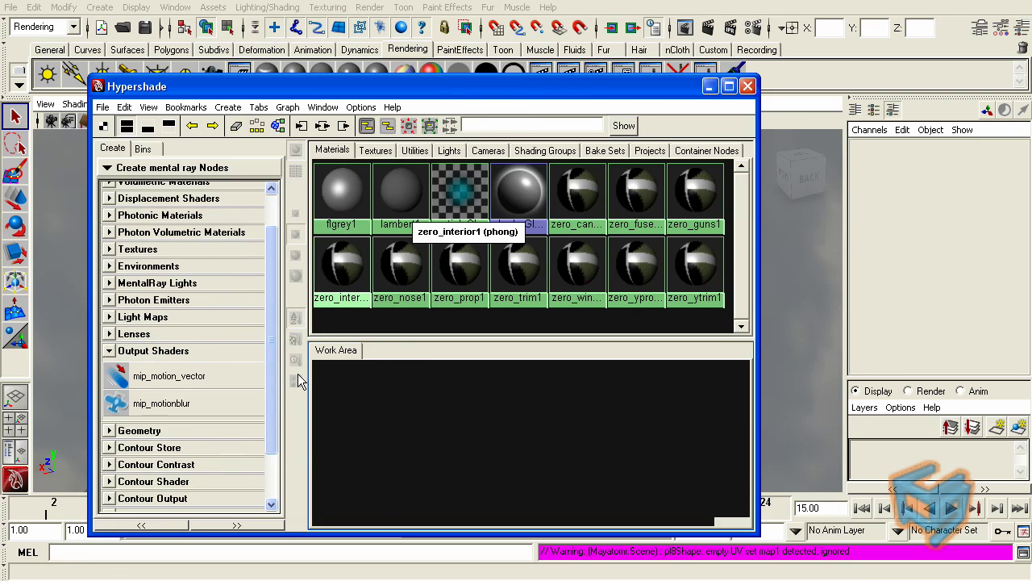
{"action": "left_click", "coordinate": [165, 403]}
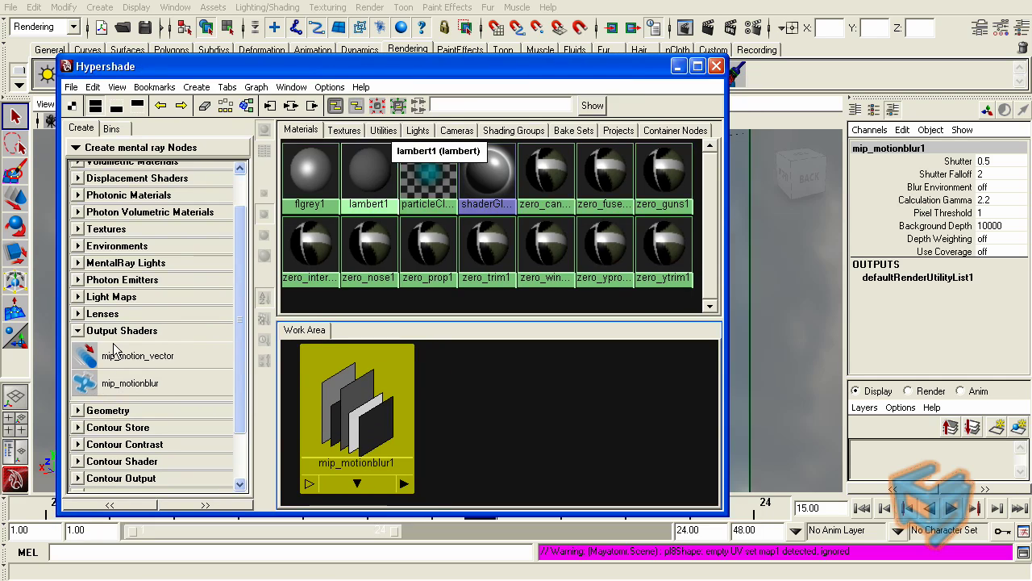
{"action": "left_click", "coordinate": [378, 416]}
{"action": "left_click_drag", "start_coordinate": [349, 414], "coordinate": [338, 411]}
- Select the persp camera, graph its connections in the Hypershade work area, and select its perspShape node
{"action": "left_click", "coordinate": [45, 104]}
{"action": "left_click", "coordinate": [48, 122]}
{"action": "left_click", "coordinate": [291, 105]}
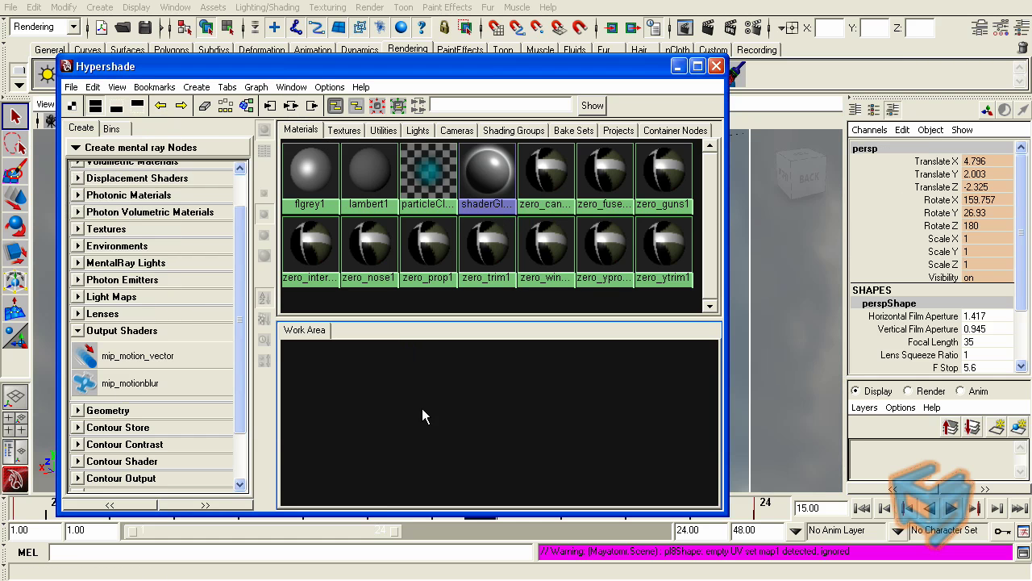
{"action": "left_click", "coordinate": [404, 428]}
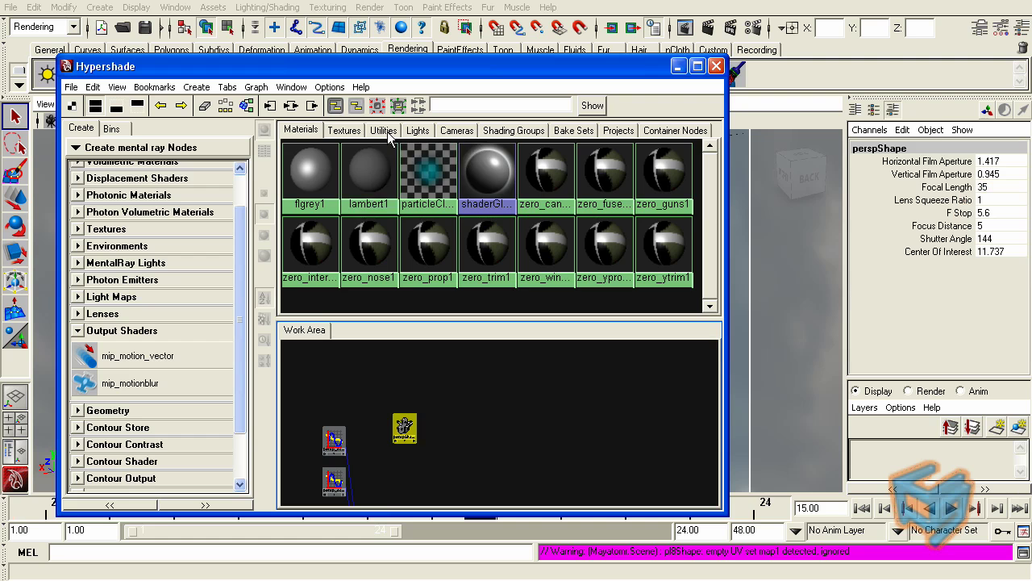
- Add the existing mip_motionblur1 utility node to the work area next to the perspShape node
{"action": "left_click", "coordinate": [383, 130]}
{"action": "middle_click_drag", "start_coordinate": [339, 178], "coordinate": [446, 421]}
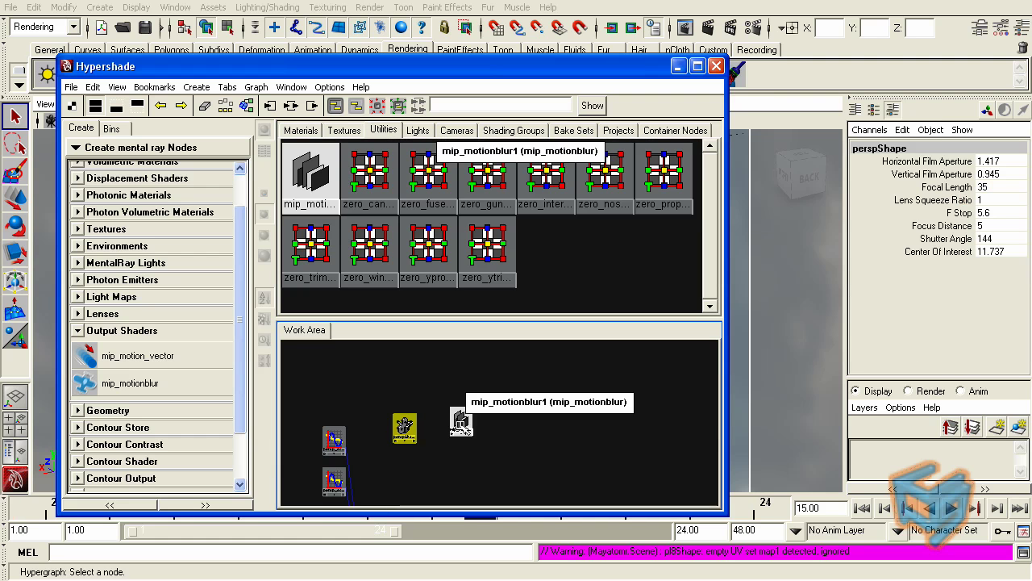
{"action": "left_click", "coordinate": [444, 422]}
{"action": "scroll", "coordinate": [484, 424], "scroll_direction": "up", "scroll_amount": 5}
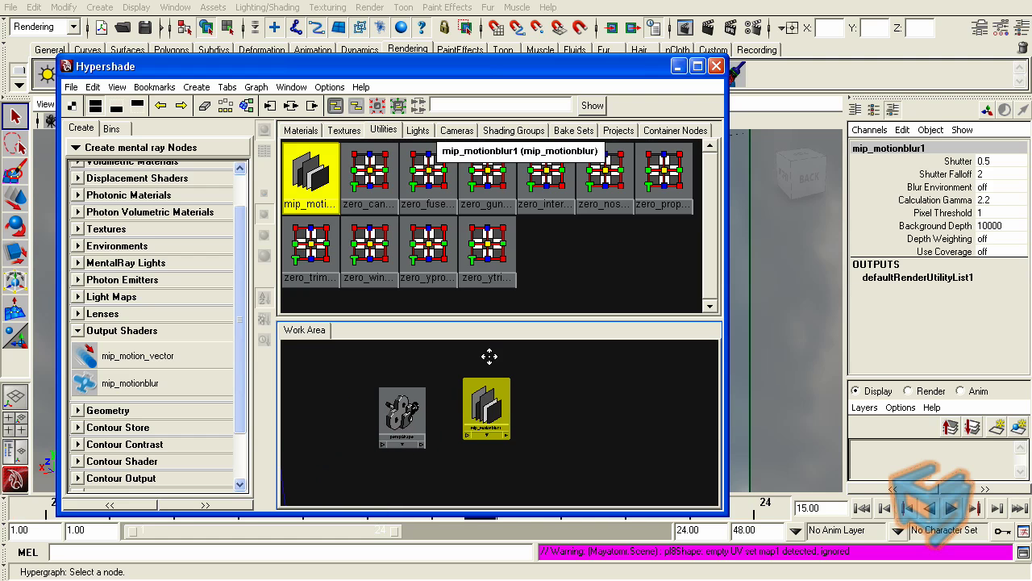
- Show the perspShape camera's attributes beside a narrowed Hypershade window and expand the camera's mental ray section
{"action": "left_click", "coordinate": [367, 396]}
{"action": "left_click_drag", "start_coordinate": [367, 395], "coordinate": [398, 407]}
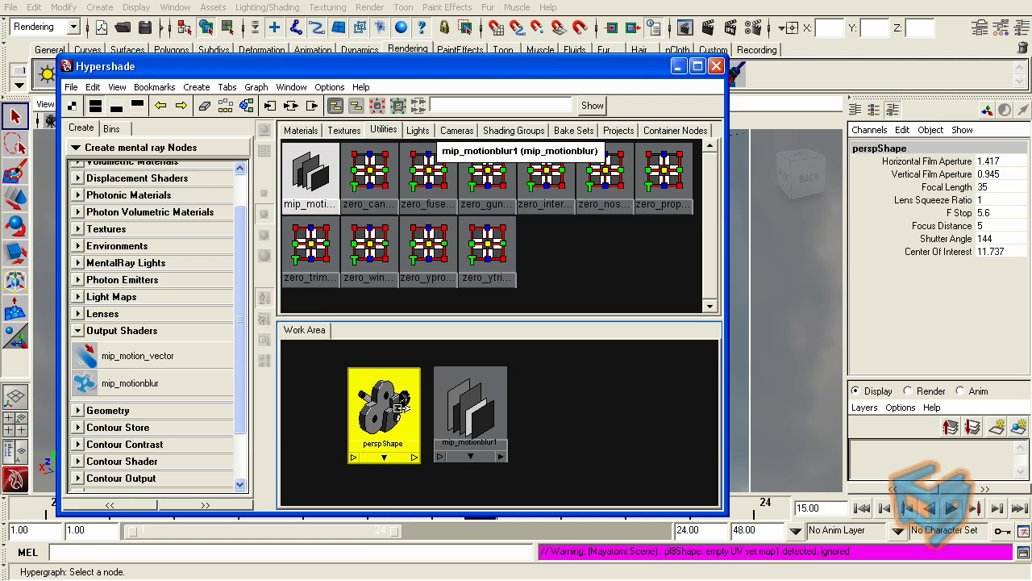
{"action": "middle_click_drag", "start_coordinate": [398, 408], "coordinate": [454, 406]}
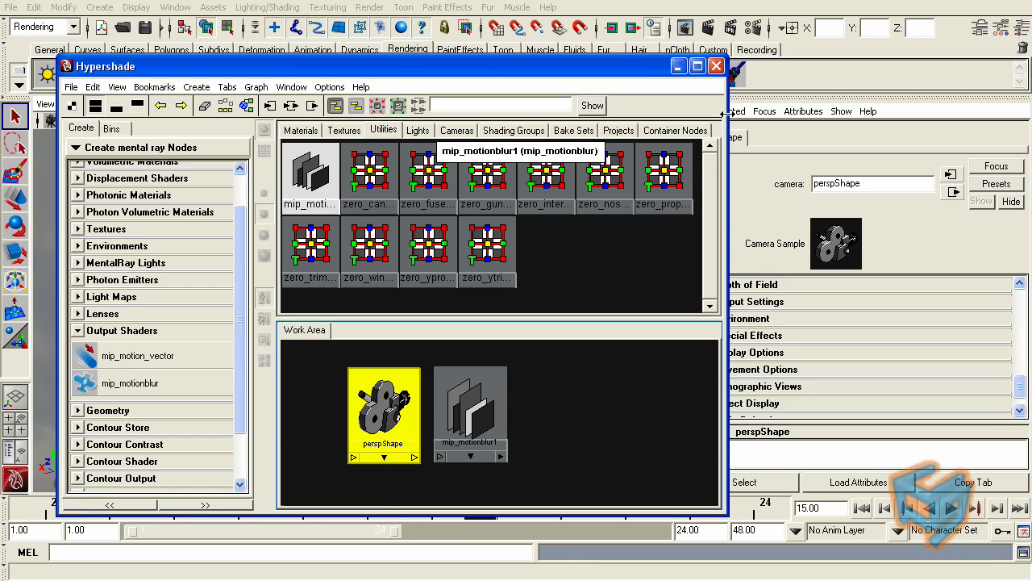
{"action": "left_click_drag", "start_coordinate": [730, 278], "coordinate": [652, 278]}
{"action": "mouse_move", "coordinate": [1020, 387]}
{"action": "left_mouse_down"}
{"action": "mouse_move", "coordinate": [1021, 403]}
{"action": "mouse_move", "coordinate": [1020, 367]}
{"action": "mouse_move", "coordinate": [1022, 389]}
{"action": "left_mouse_up"}
{"action": "scroll", "coordinate": [1005, 381], "scroll_direction": "down", "scroll_amount": 3}
{"action": "left_click", "coordinate": [708, 282]}
- Move perspShape to the other side of mip_motionblur1 and open the Connection Editor from mip_motionblur1 to perspShape
{"action": "left_click", "coordinate": [384, 403]}
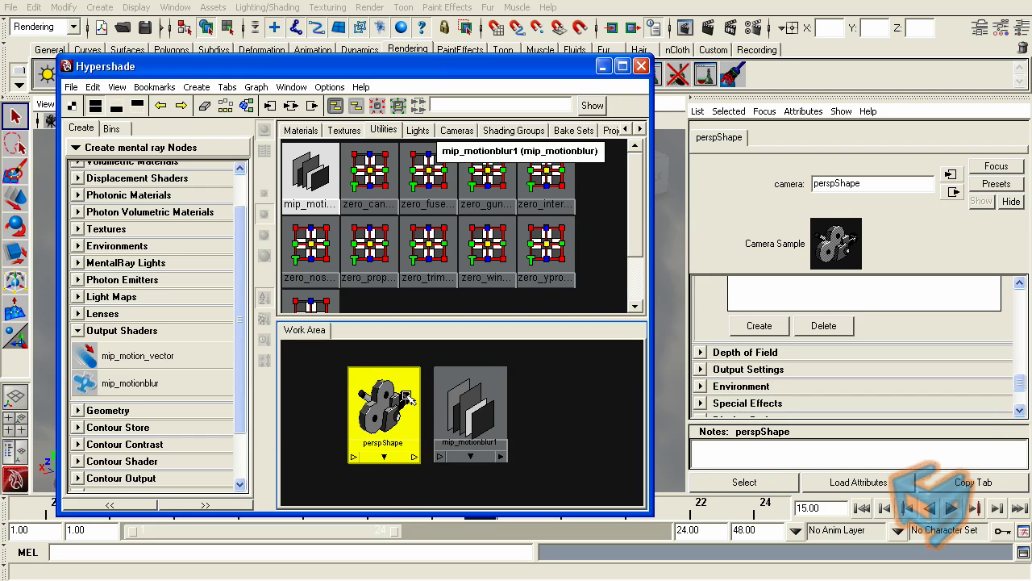
{"action": "left_click_drag", "start_coordinate": [384, 404], "coordinate": [549, 412]}
{"action": "middle_click_drag", "start_coordinate": [490, 419], "coordinate": [529, 415]}
{"action": "left_click", "coordinate": [533, 454]}
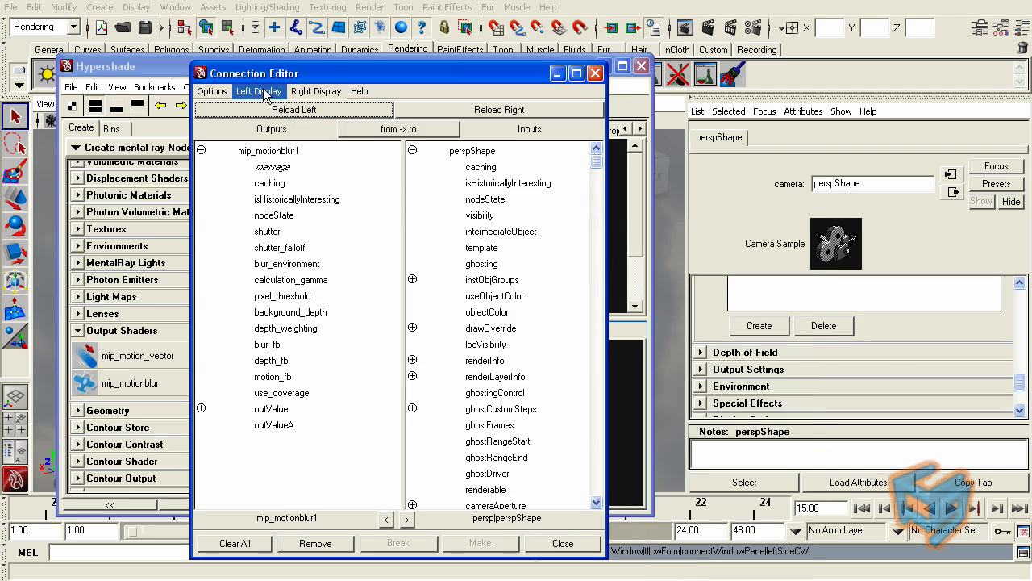
- Connect the message output of mip_motionblur1 to miOutputShader under mentalRayControls of perspShape
{"action": "left_click", "coordinate": [263, 88]}
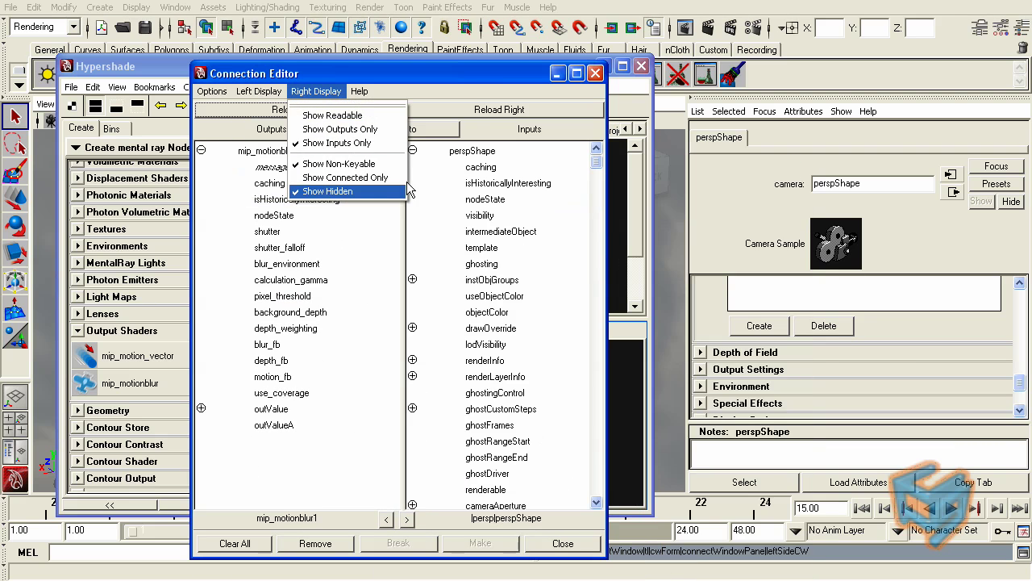
{"action": "left_click", "coordinate": [458, 71]}
{"action": "left_click", "coordinate": [288, 165]}
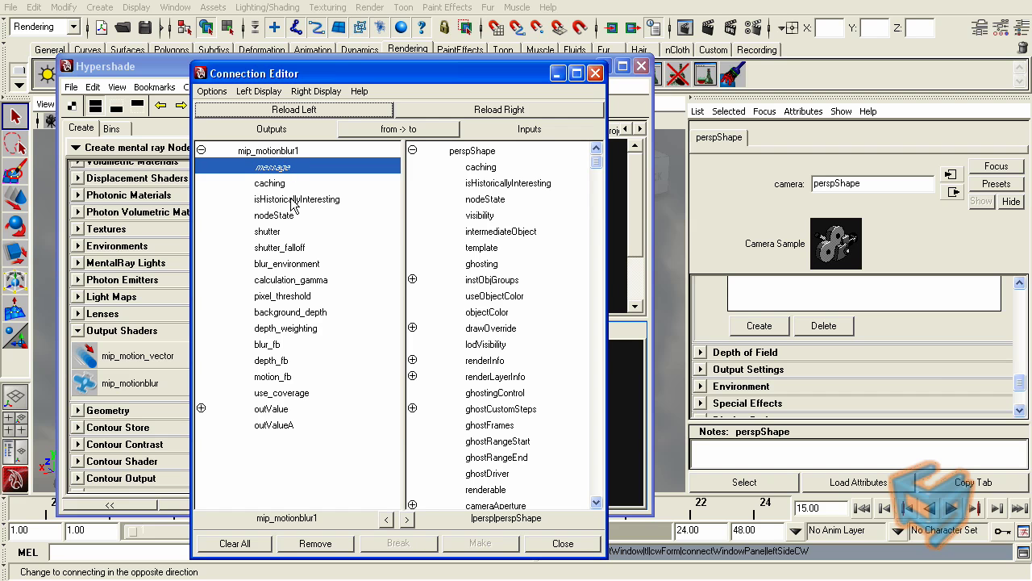
{"action": "left_click_drag", "start_coordinate": [598, 163], "coordinate": [579, 411]}
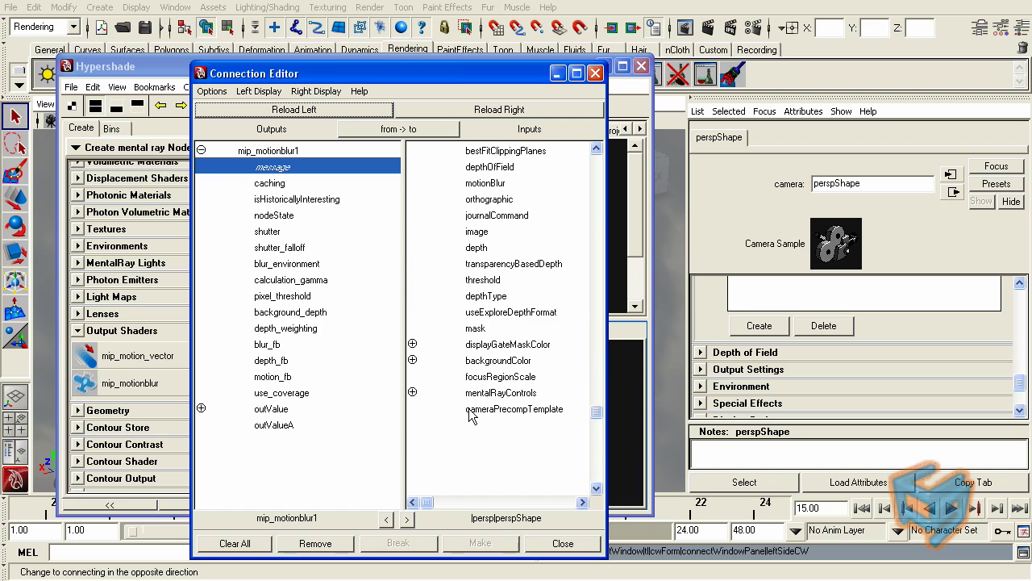
{"action": "left_click", "coordinate": [412, 392]}
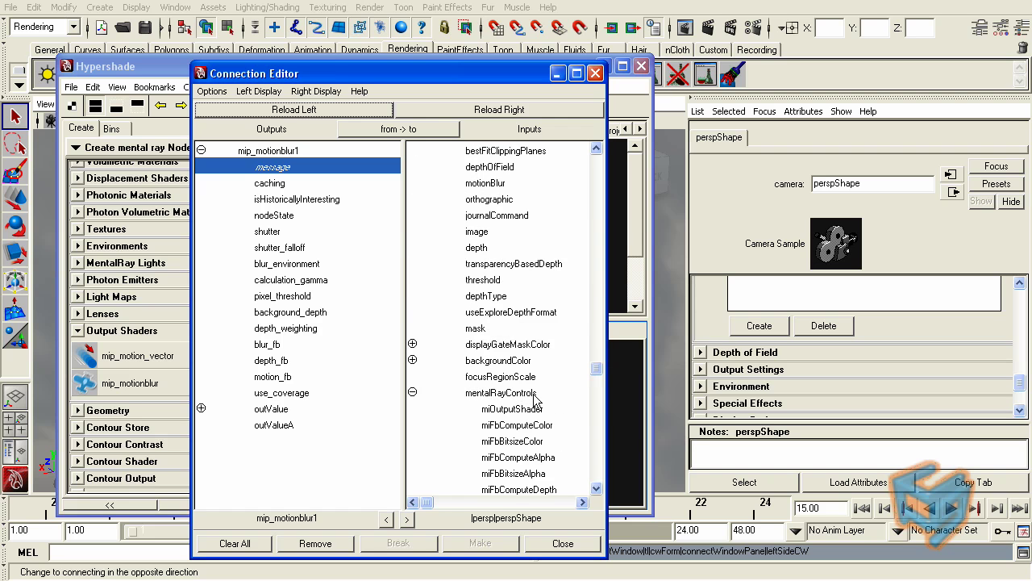
{"action": "left_click", "coordinate": [596, 488]}
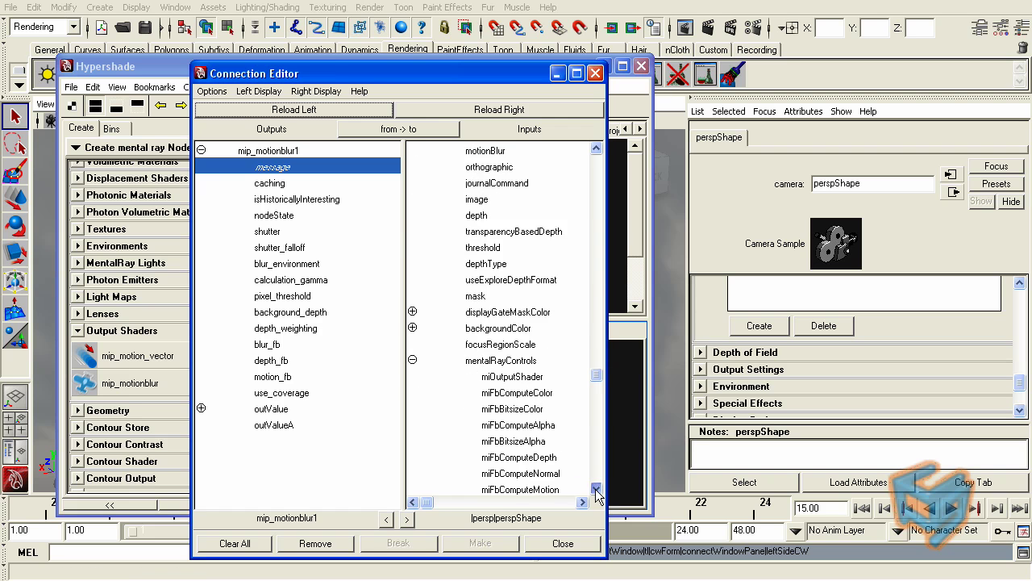
{"action": "left_click", "coordinate": [596, 489]}
{"action": "left_click", "coordinate": [596, 489]}
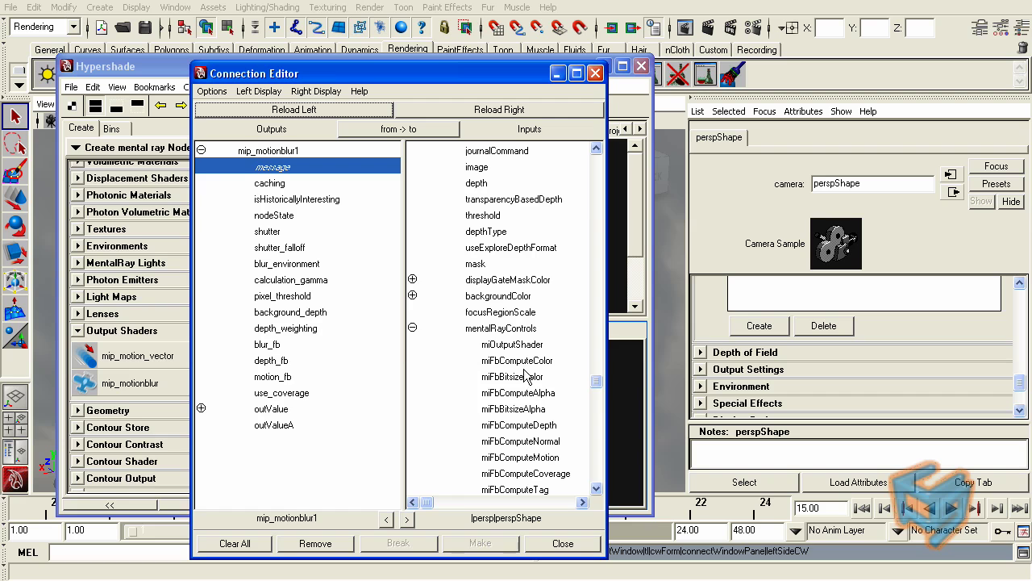
{"action": "left_click", "coordinate": [517, 345]}
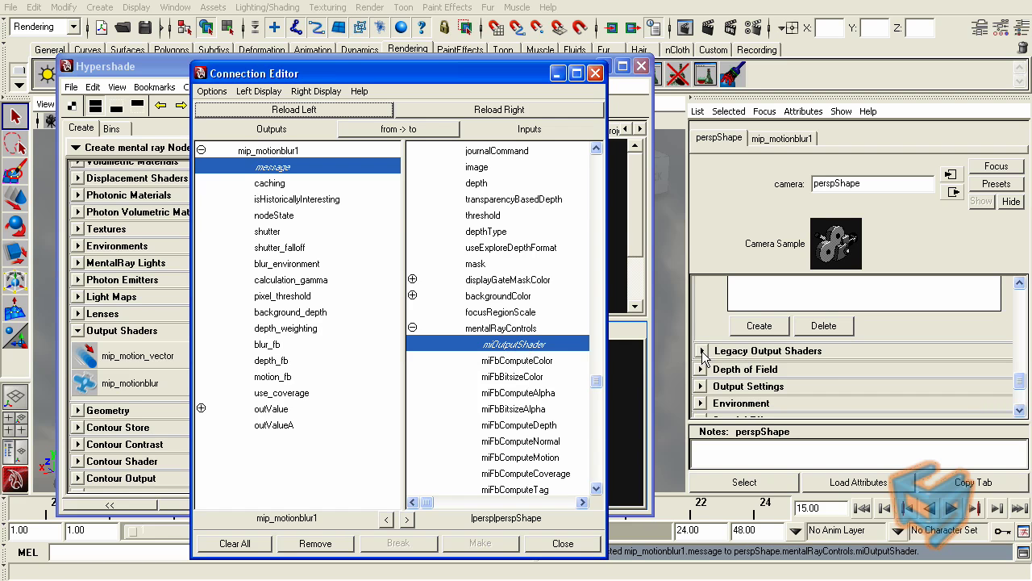
{"action": "left_click", "coordinate": [511, 345]}
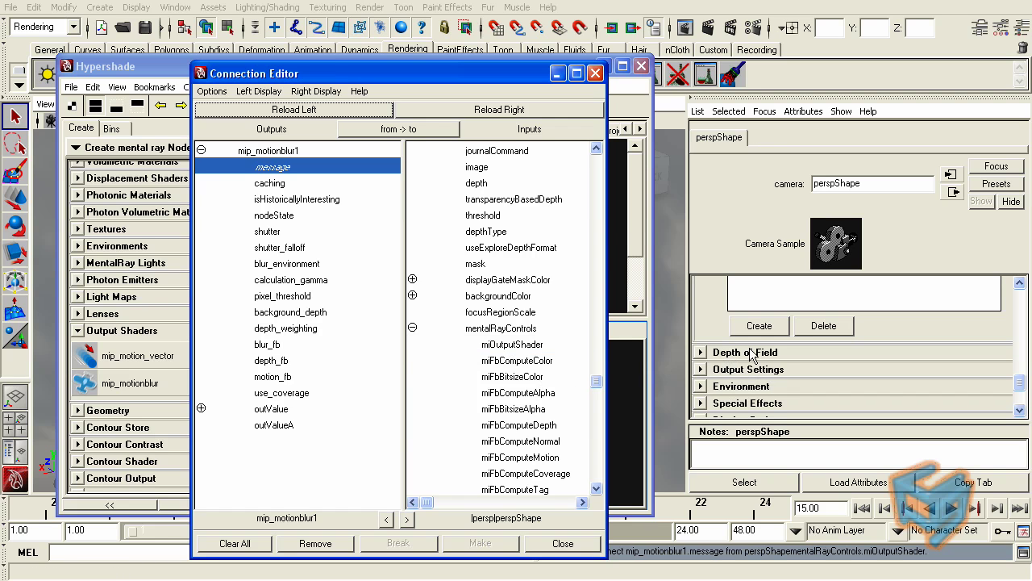
{"action": "left_click", "coordinate": [525, 345]}
- Expand the camera's Legacy Output Shaders, check the framebuffer options including Motion Vectors, and close the Connection Editor and Hypershade
{"action": "left_click", "coordinate": [701, 353]}
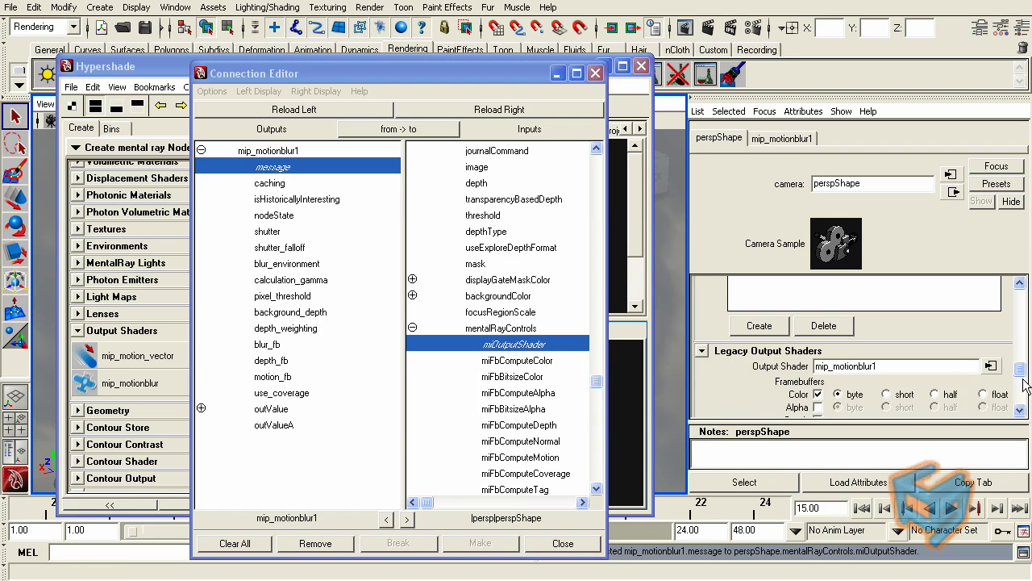
{"action": "left_click", "coordinate": [1020, 413]}
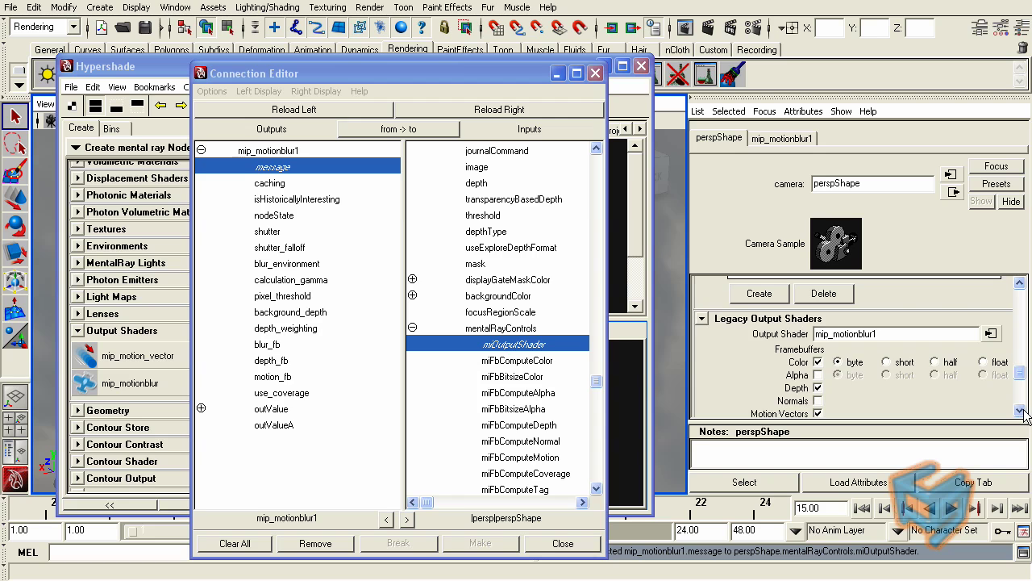
{"action": "left_click", "coordinate": [1021, 411]}
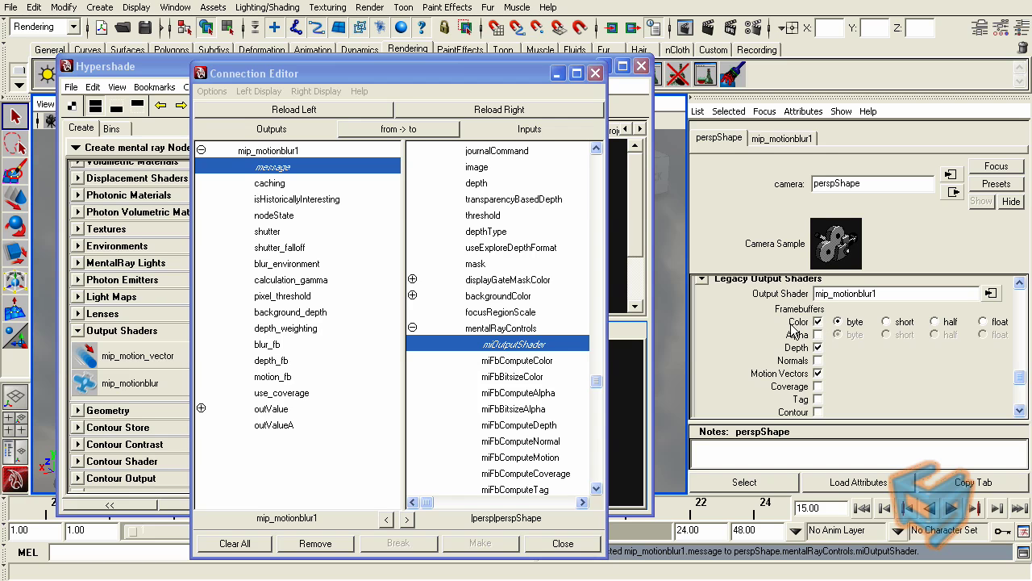
{"action": "left_click", "coordinate": [818, 373]}
{"action": "left_click", "coordinate": [595, 73]}
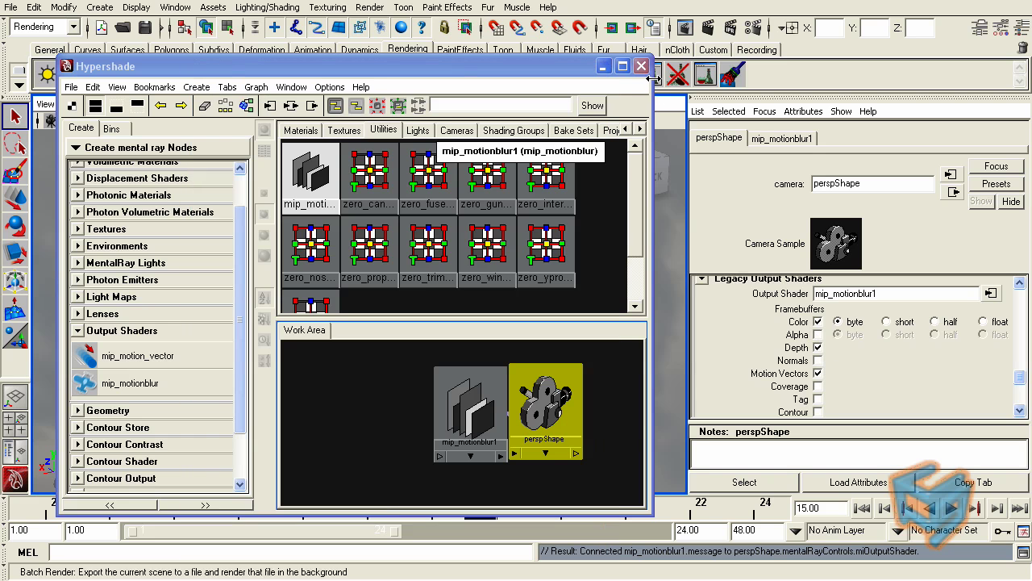
{"action": "left_click", "coordinate": [642, 66]}
- Open the Render View, start a mental ray render of the frame, and cancel it
{"action": "left_click", "coordinate": [175, 7]}
{"action": "mouse_move", "coordinate": [250, 46]}
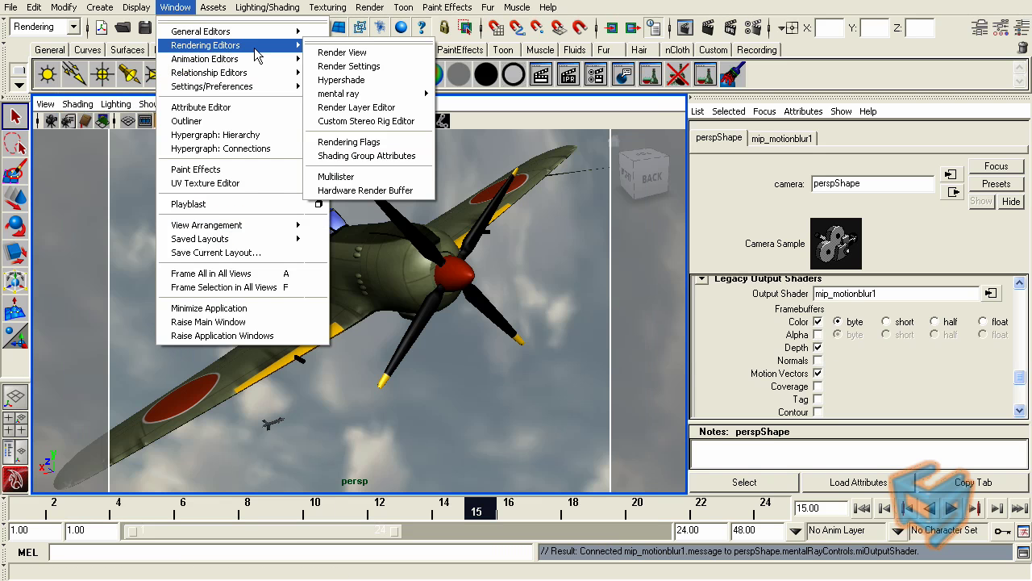
{"action": "left_click", "coordinate": [334, 50]}
{"action": "left_click", "coordinate": [202, 83]}
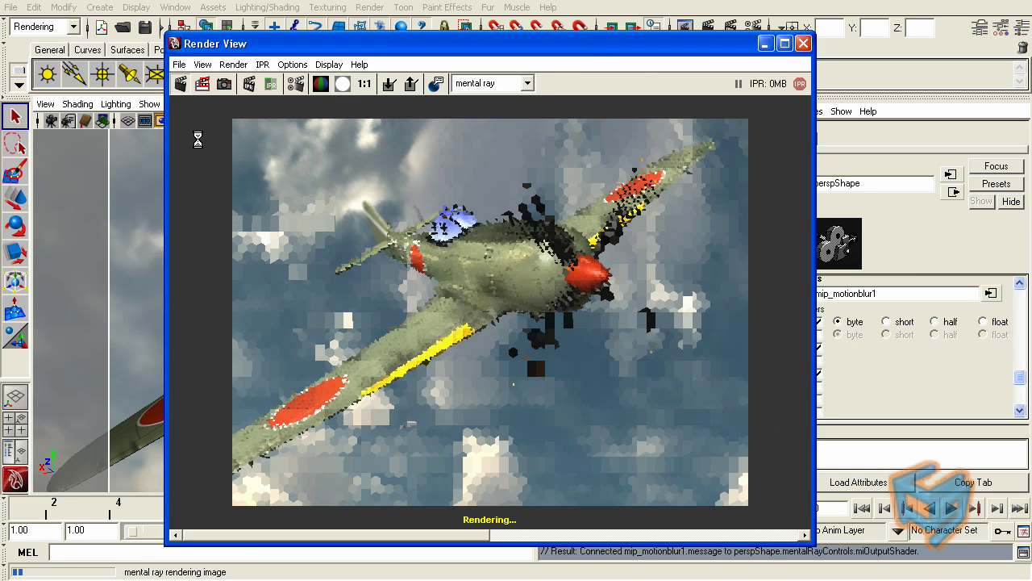
{"action": "key", "text": "Escape"}
- Set the motion blur Shutter Close to 0.000 in the mental ray quality settings and close Render Settings
{"action": "left_click", "coordinate": [751, 27]}
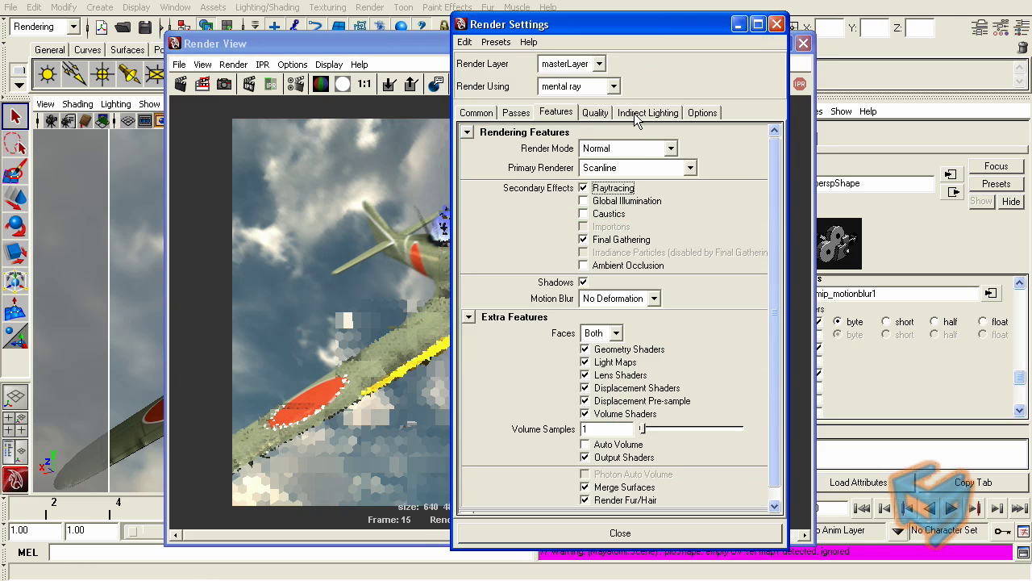
{"action": "left_click", "coordinate": [639, 116]}
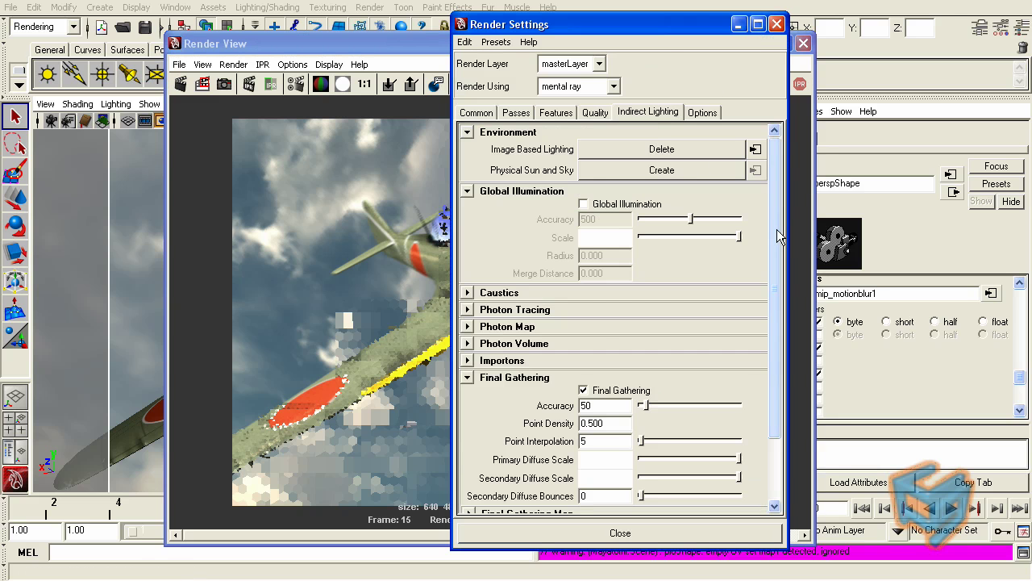
{"action": "left_click", "coordinate": [595, 112]}
{"action": "scroll", "coordinate": [582, 314], "scroll_direction": "down", "scroll_amount": 10}
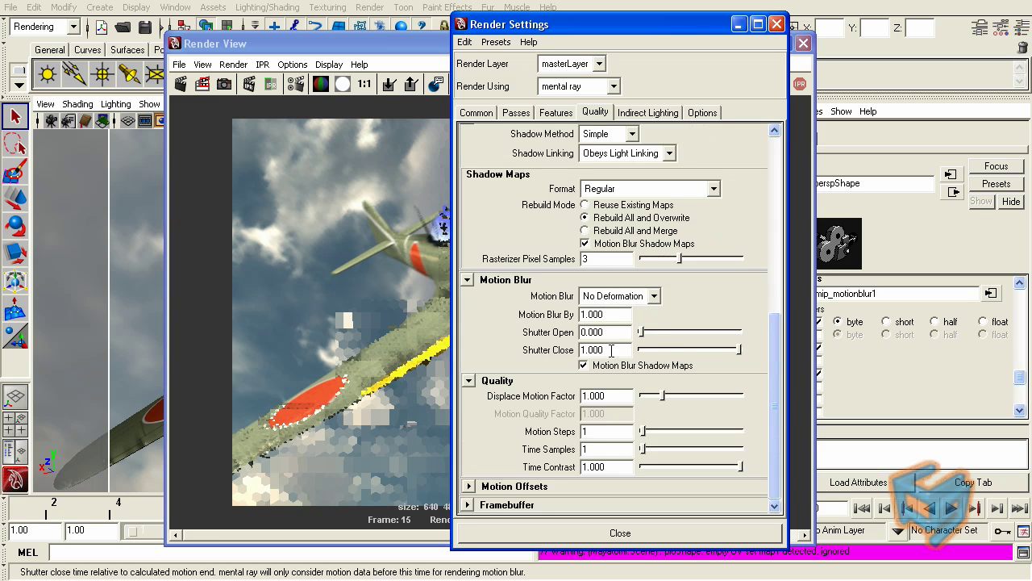
{"action": "left_click_drag", "start_coordinate": [739, 349], "coordinate": [613, 352]}
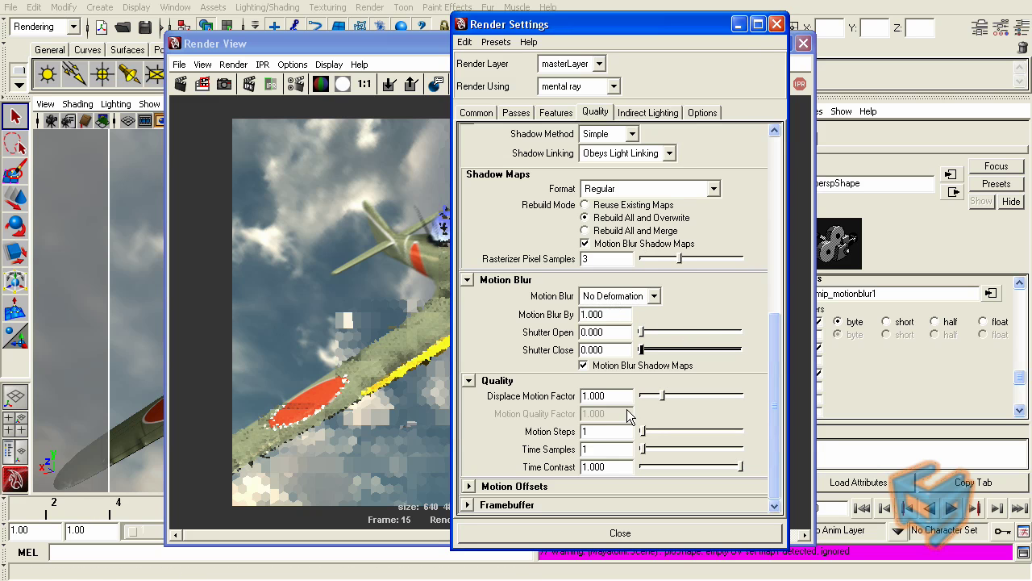
{"action": "left_click", "coordinate": [777, 23]}
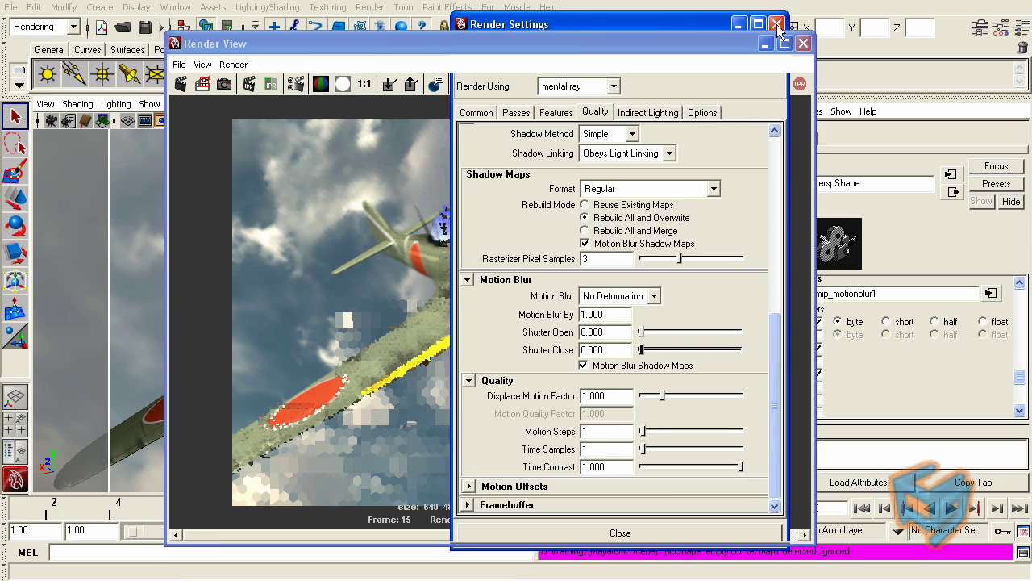
- Render the whole frame, compare it with the stored renders, and move the Render View clear of the Attribute Editor
{"action": "left_click", "coordinate": [190, 89]}
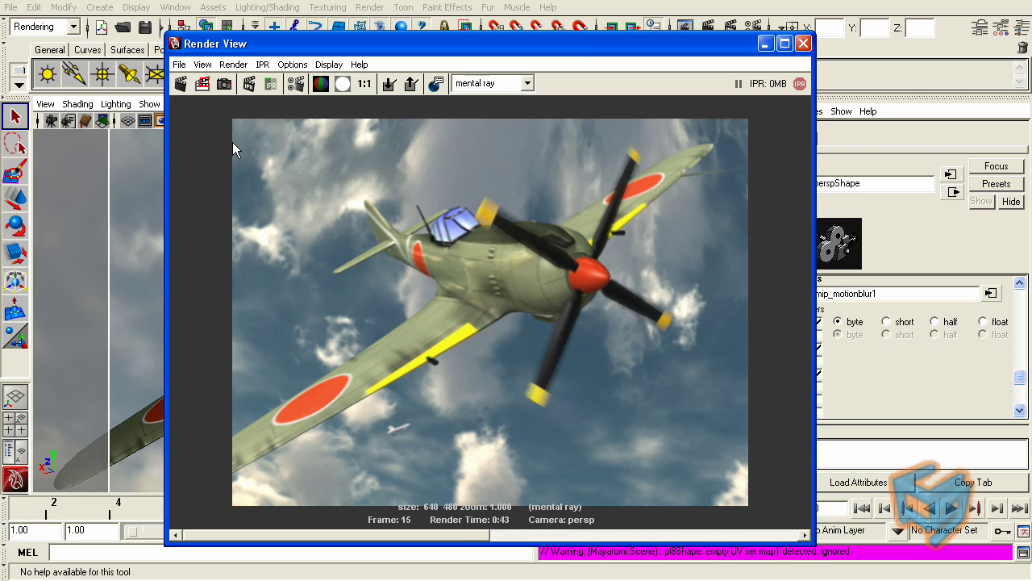
{"action": "left_click_drag", "start_coordinate": [485, 530], "coordinate": [519, 533]}
{"action": "left_click_drag", "start_coordinate": [716, 43], "coordinate": [606, 33]}
- Set the Shutter of mip_motionblur1 to 1.000 and render a region around the propeller blade next to the cockpit
{"action": "left_click", "coordinate": [763, 112]}
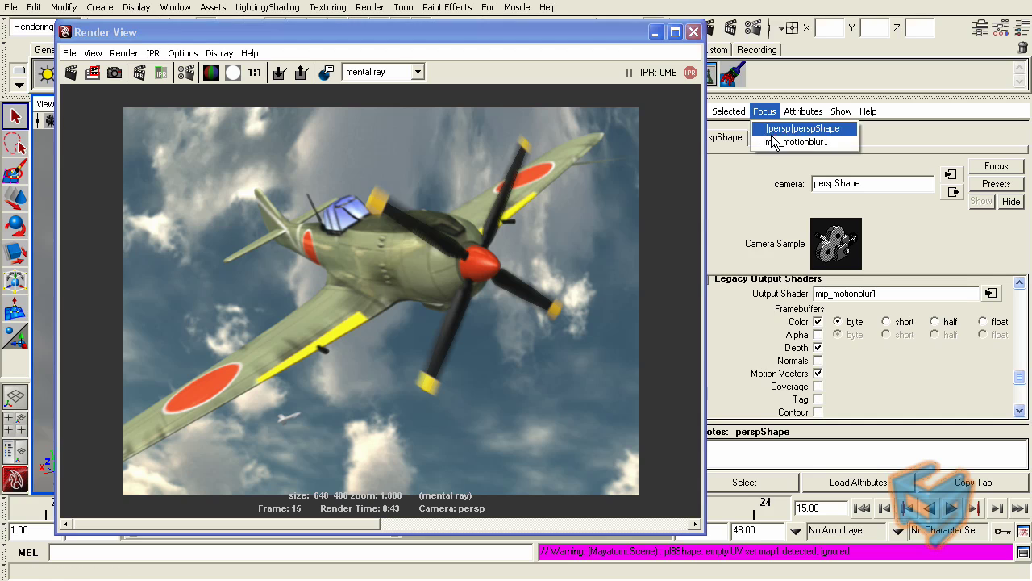
{"action": "left_click", "coordinate": [786, 142]}
{"action": "left_click_drag", "start_coordinate": [922, 285], "coordinate": [1010, 295]}
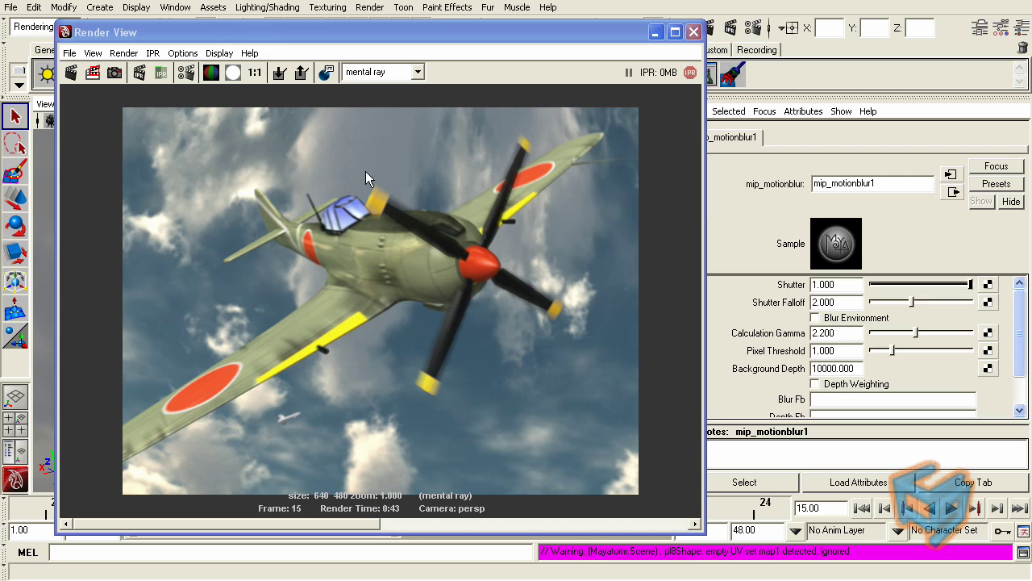
{"action": "left_click_drag", "start_coordinate": [340, 161], "coordinate": [431, 265]}
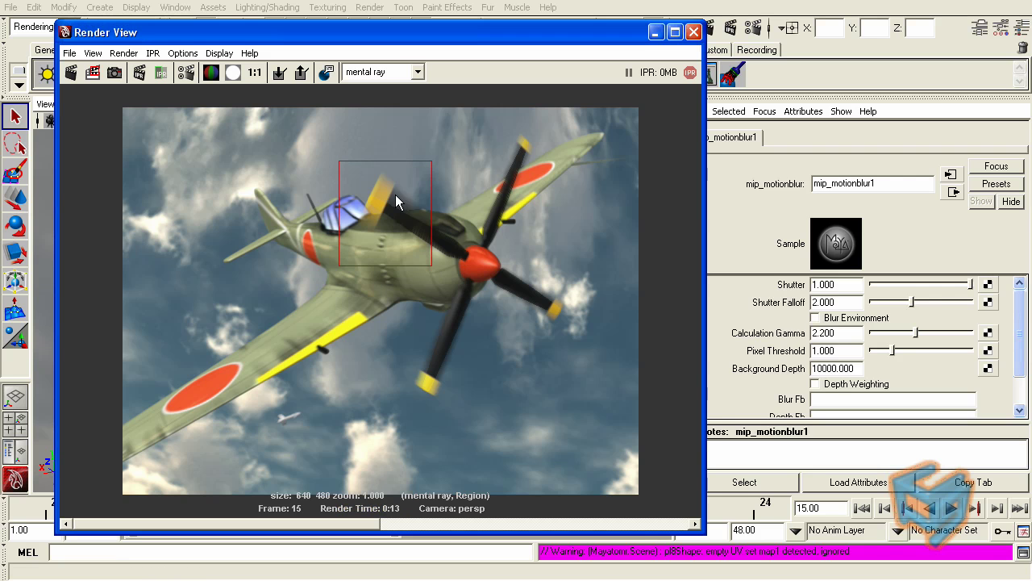
{"action": "left_click", "coordinate": [495, 146]}
- Set Shutter Falloff to about 0.835, keep the current image, and render the propeller blade region again
{"action": "left_click", "coordinate": [843, 305]}
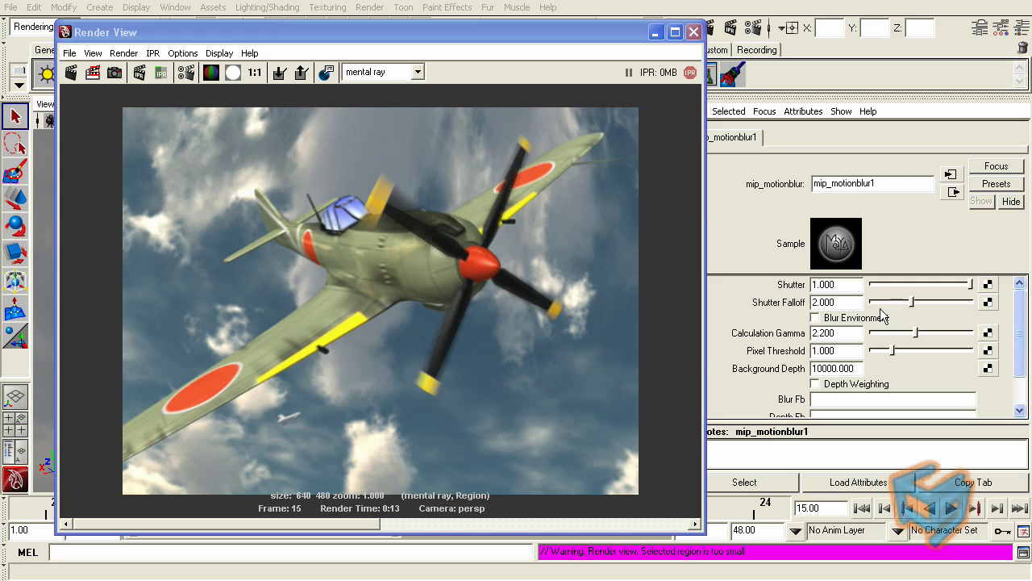
{"action": "left_click_drag", "start_coordinate": [916, 304], "coordinate": [894, 304]}
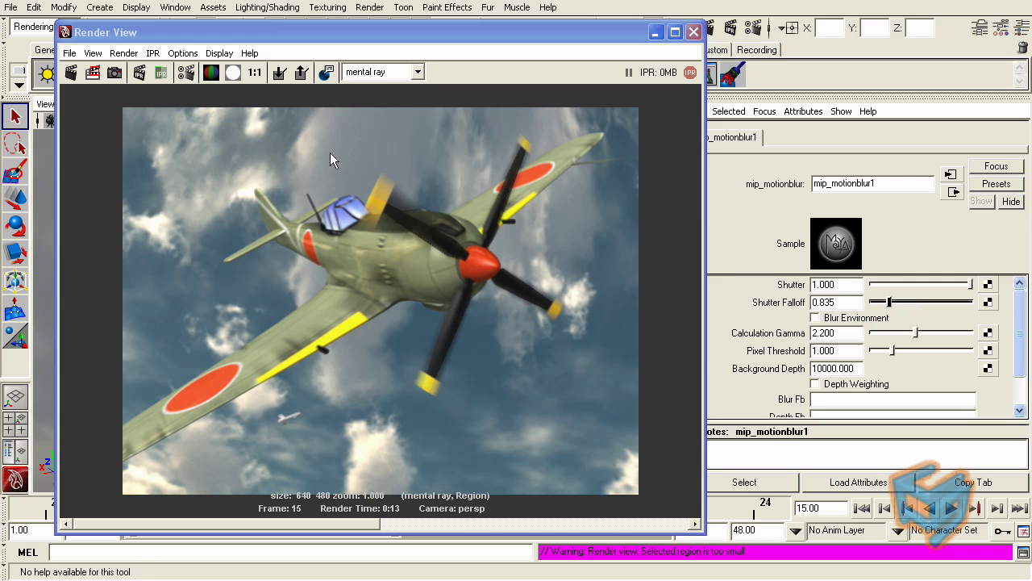
{"action": "left_click", "coordinate": [279, 72]}
{"action": "left_click_drag", "start_coordinate": [343, 154], "coordinate": [449, 263]}
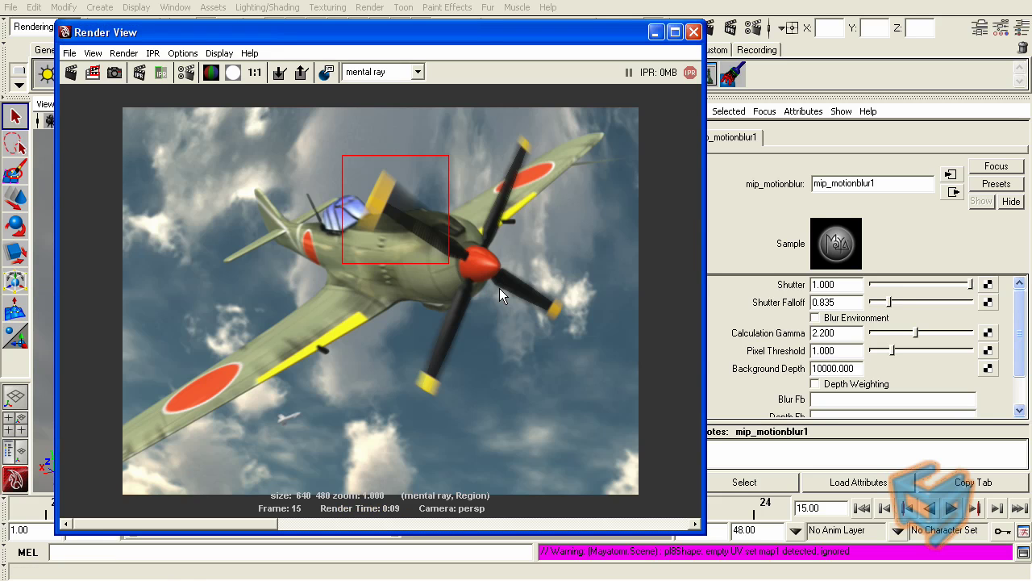
- Compare the blade region with the kept image and render the whole frame
{"action": "left_click_drag", "start_coordinate": [264, 525], "coordinate": [300, 517]}
{"action": "left_click", "coordinate": [375, 214]}
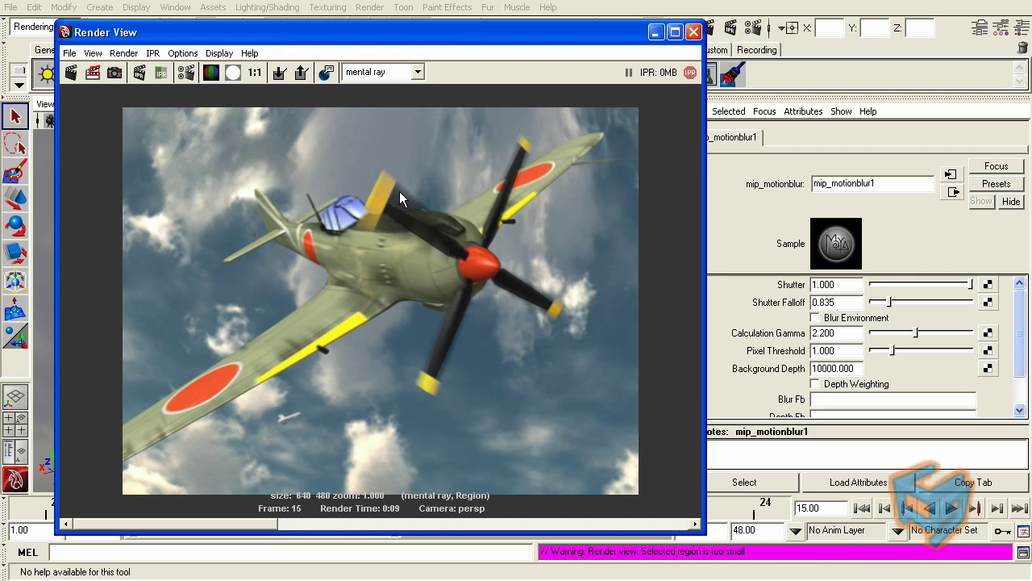
{"action": "left_click", "coordinate": [71, 72]}
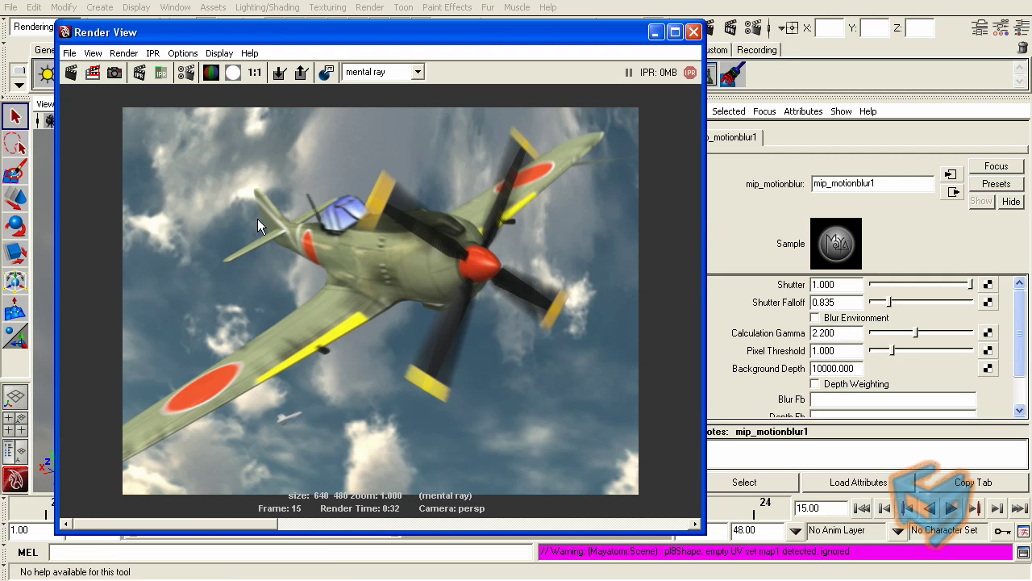
- Turn on Blur Environment, render a region of the sky behind the tail, and check the Output Window
{"action": "left_click", "coordinate": [816, 317]}
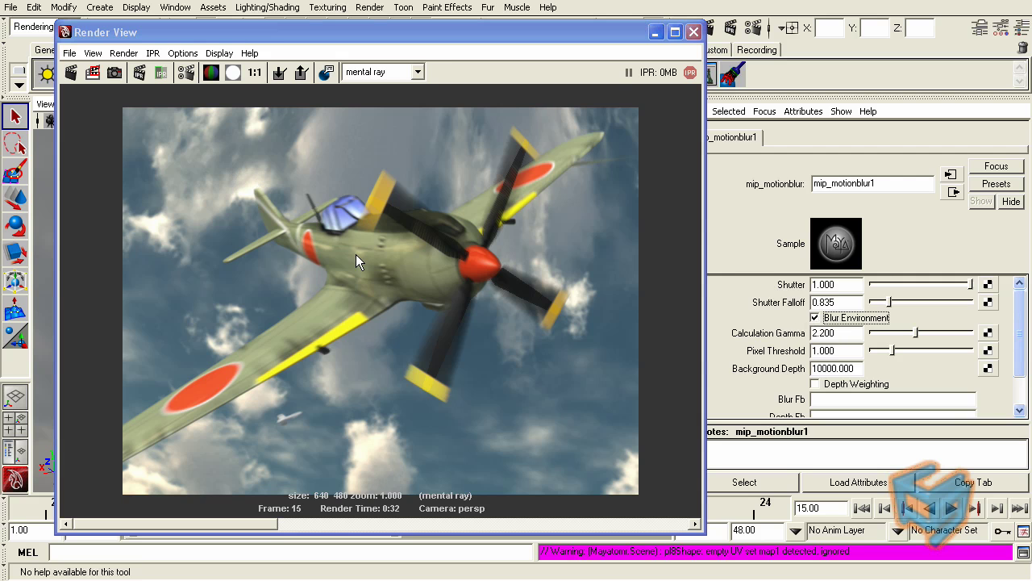
{"action": "left_click_drag", "start_coordinate": [108, 101], "coordinate": [217, 283]}
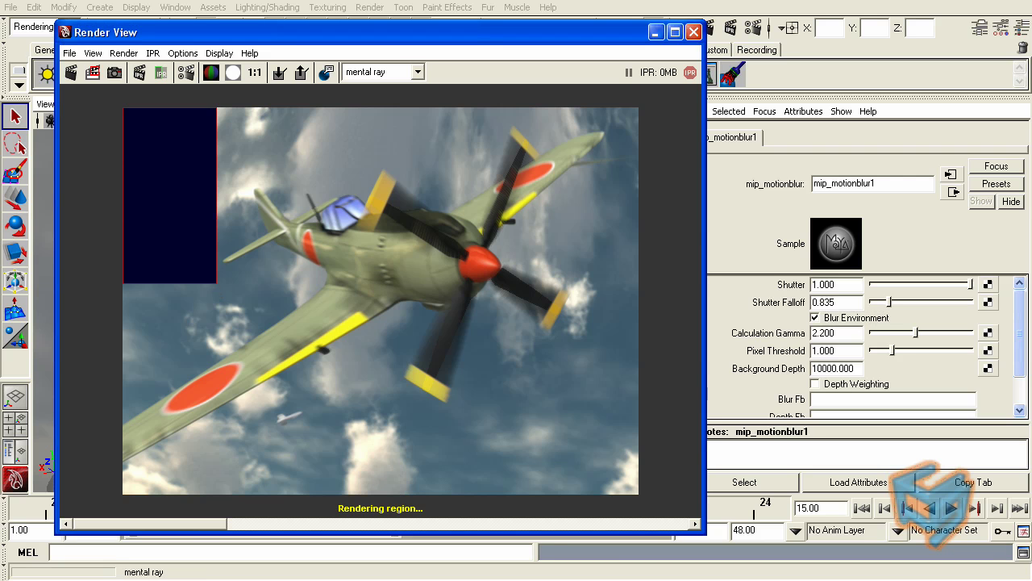
{"action": "left_click_drag", "start_coordinate": [534, 19], "coordinate": [586, 62]}
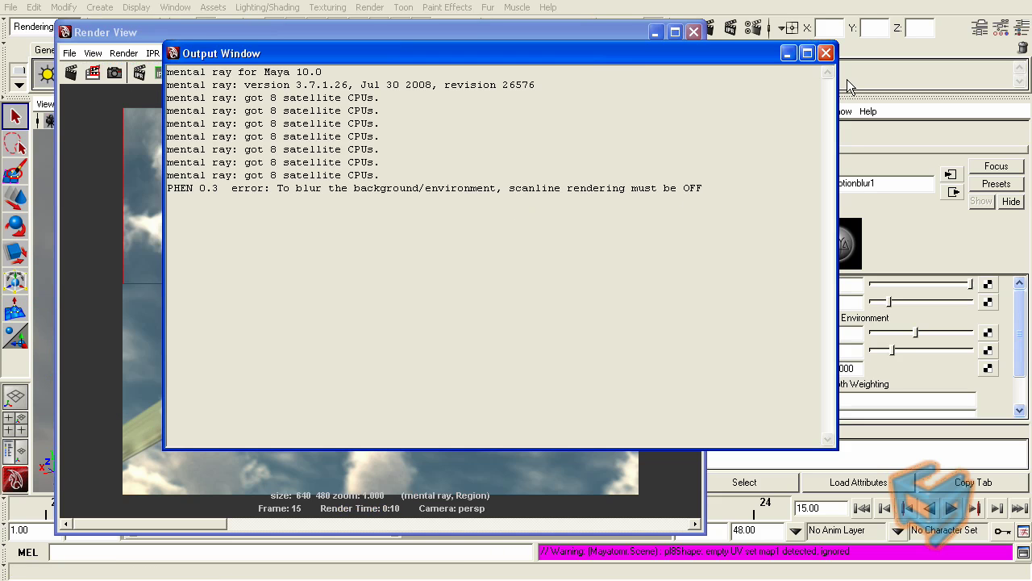
{"action": "left_click", "coordinate": [826, 54]}
{"action": "left_click", "coordinate": [835, 320]}
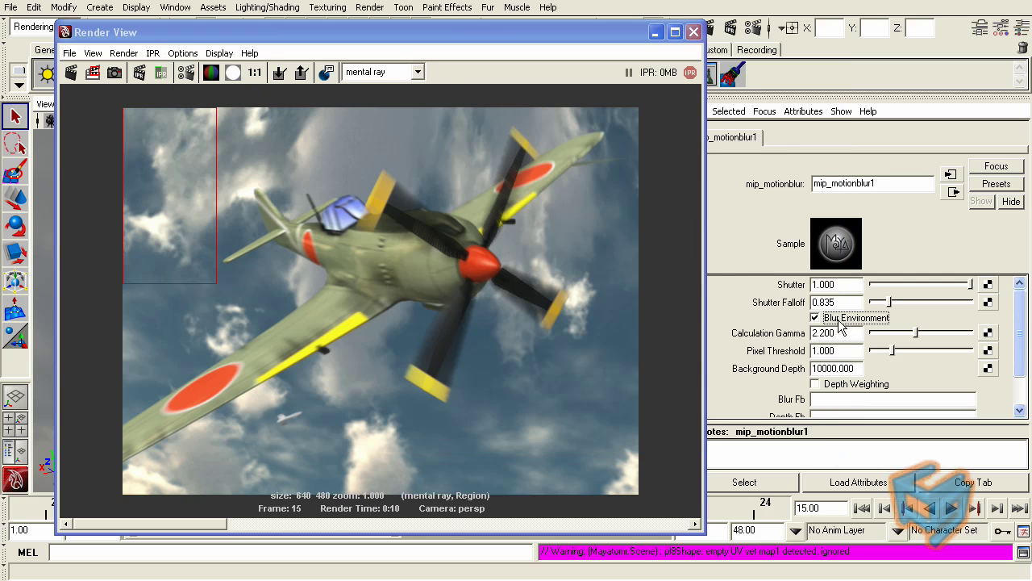
- Set the mental ray Primary Renderer to Raytracing, then render the whole frame and compare it with the previous image
{"action": "left_click", "coordinate": [758, 27]}
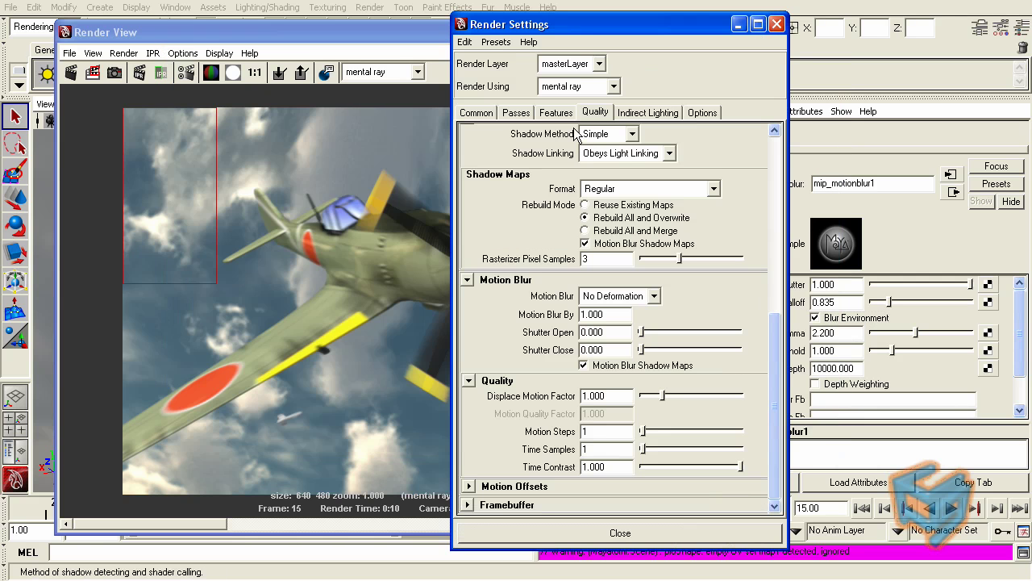
{"action": "left_click", "coordinate": [556, 112]}
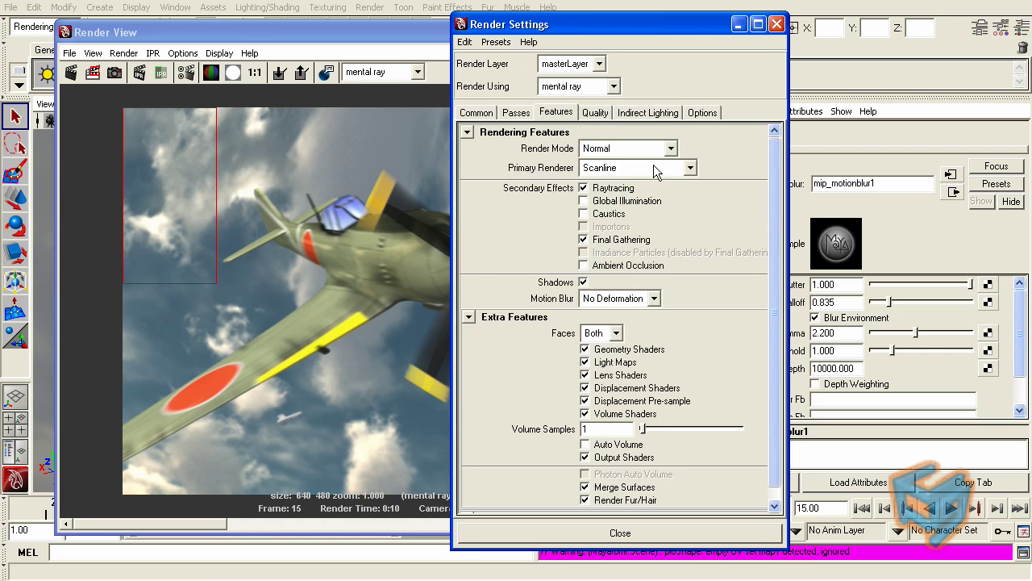
{"action": "left_click", "coordinate": [655, 168]}
{"action": "left_click", "coordinate": [637, 208]}
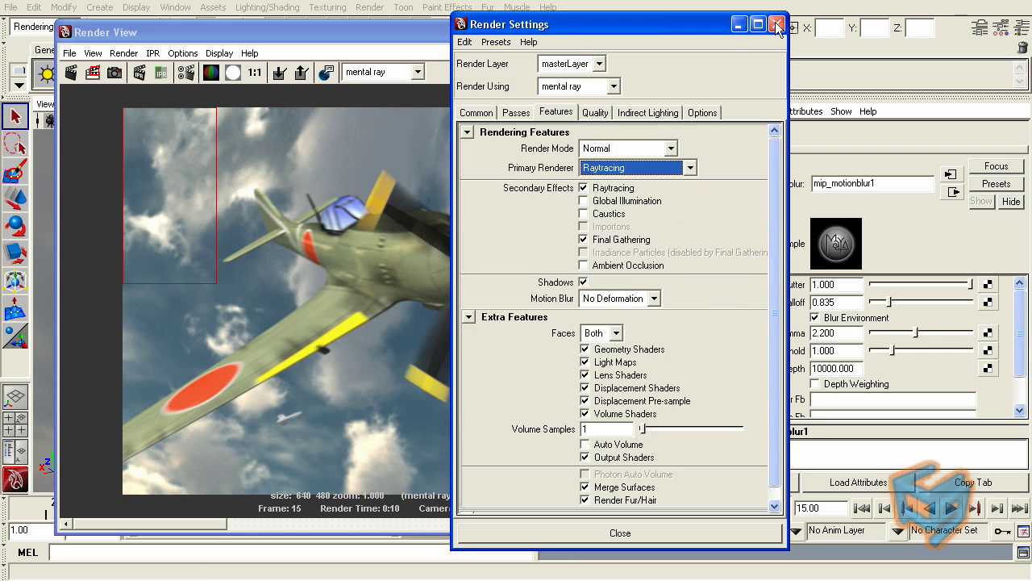
{"action": "left_click", "coordinate": [776, 23]}
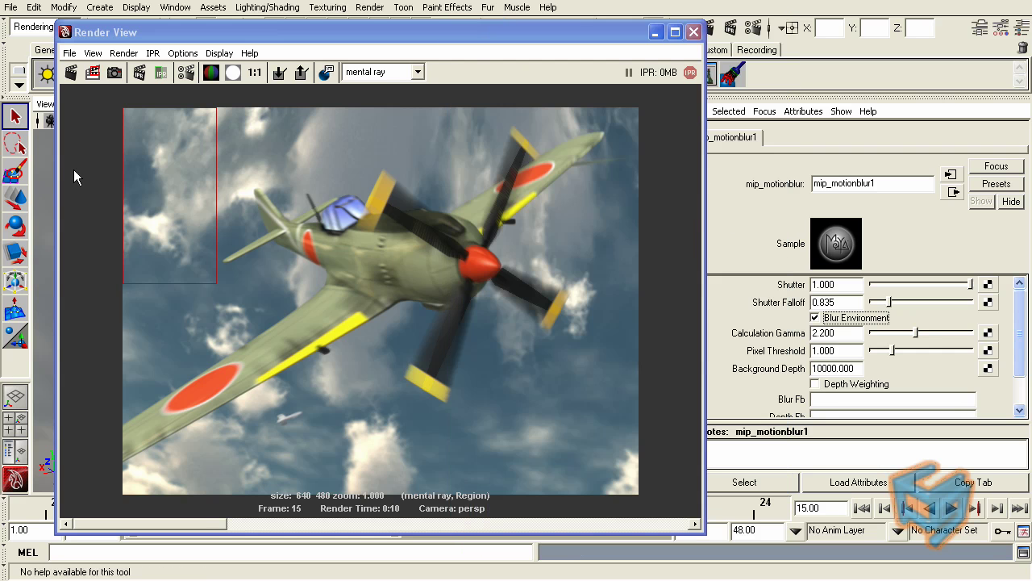
{"action": "left_click", "coordinate": [71, 74]}
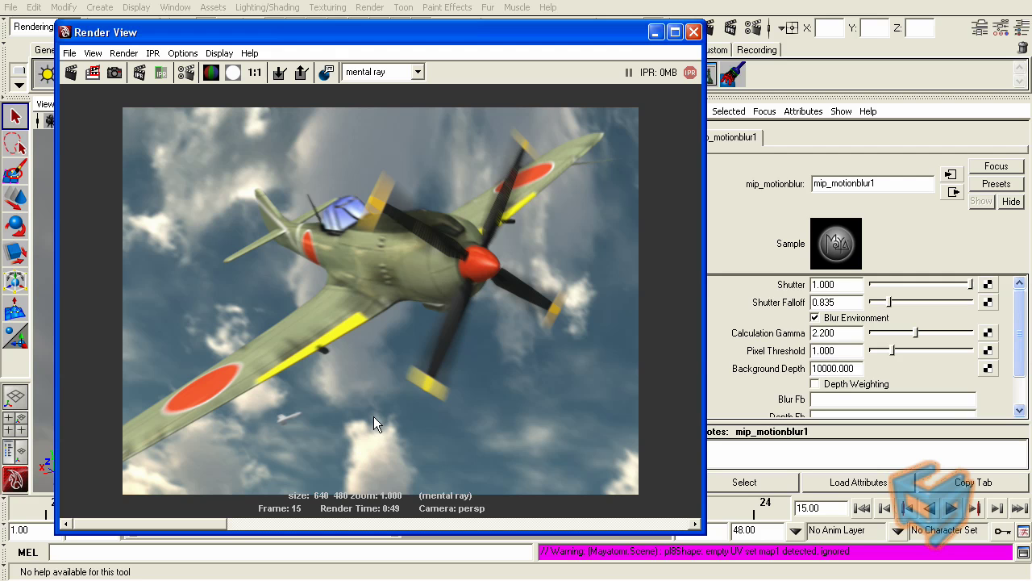
{"action": "mouse_move", "coordinate": [215, 522]}
{"action": "left_mouse_down"}
{"action": "mouse_move", "coordinate": [312, 519]}
{"action": "mouse_move", "coordinate": [196, 510]}
{"action": "mouse_move", "coordinate": [296, 515]}
{"action": "mouse_move", "coordinate": [229, 516]}
{"action": "left_mouse_up"}
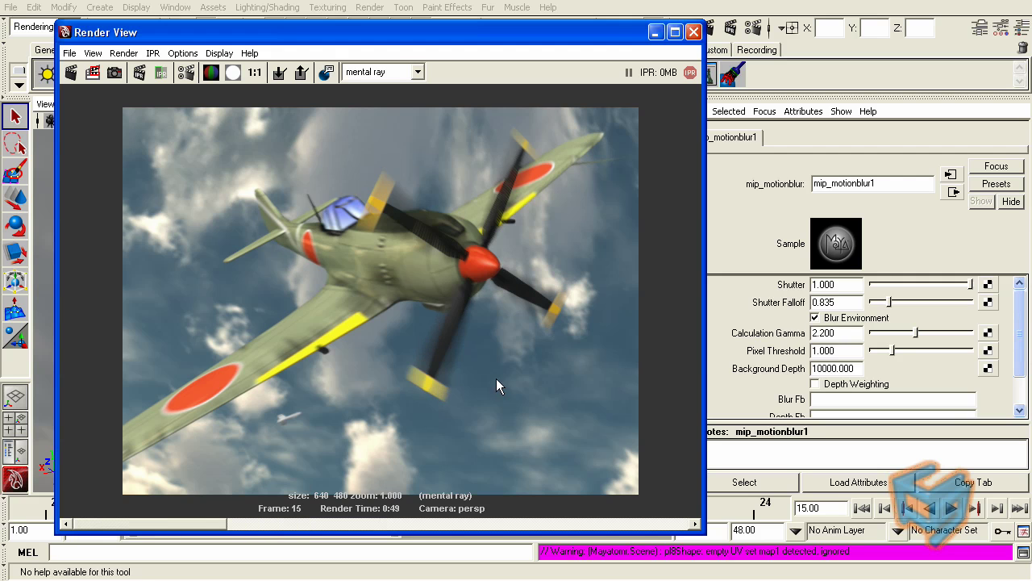
- Set the Shutter of mip_motionblur1 to 5 and render a region of the sky behind the tail
{"action": "left_click", "coordinate": [831, 287]}
{"action": "type", "text": "5"}
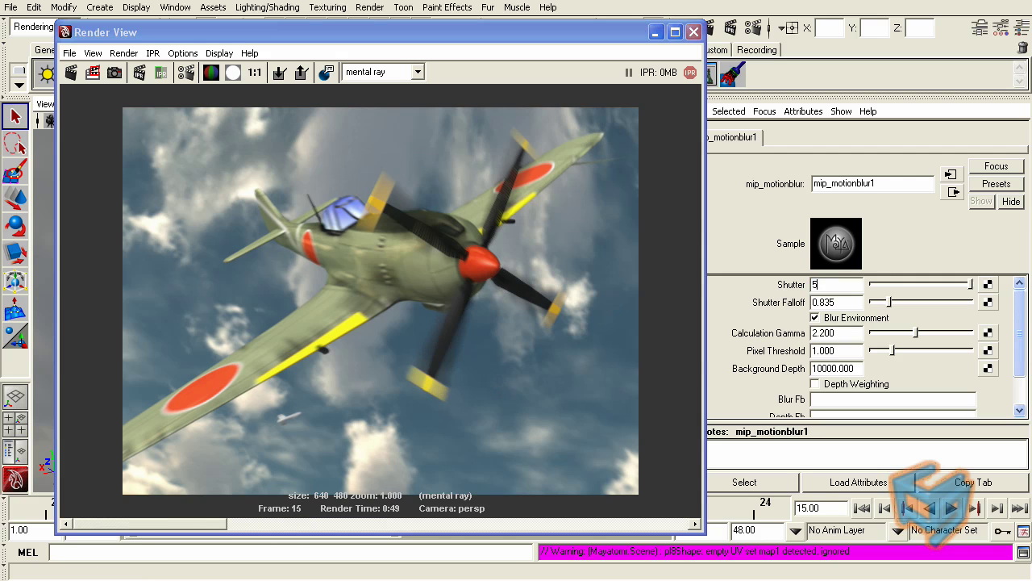
{"action": "key", "text": "Return"}
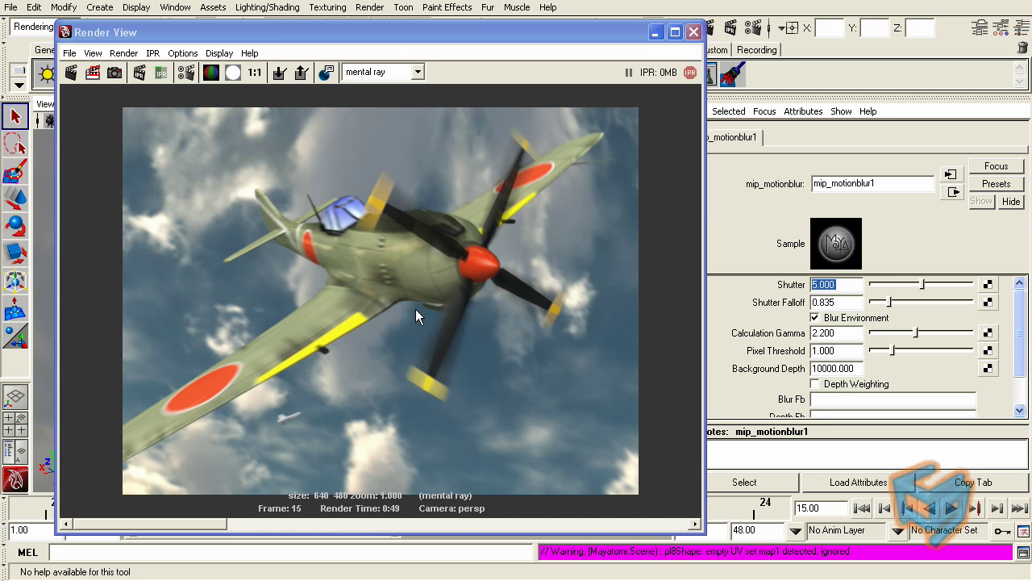
{"action": "left_click_drag", "start_coordinate": [112, 103], "coordinate": [203, 279]}
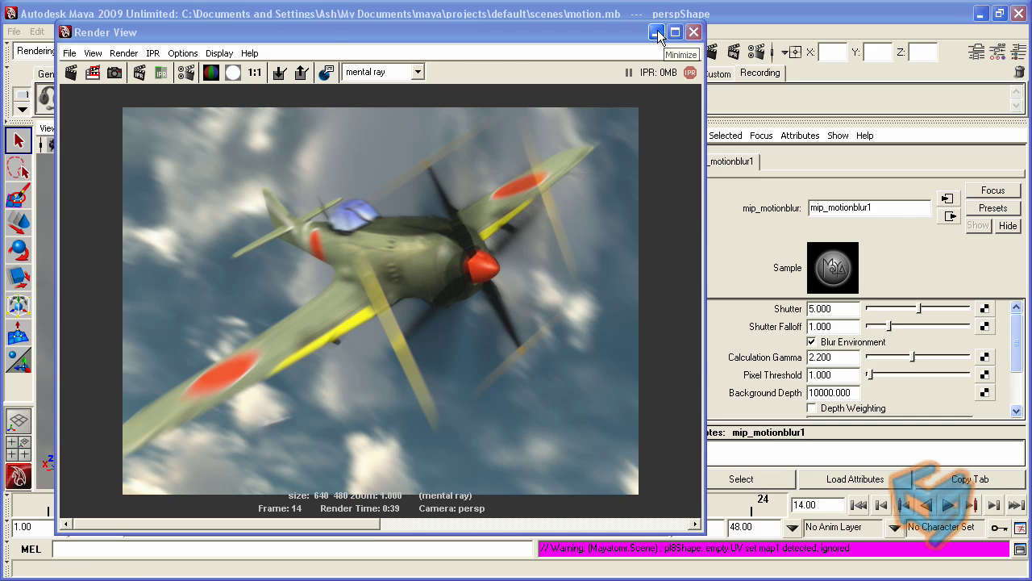
- Close the Render View, set the Shutter of mip_motionblur1 to 2, and turn off Blur Environment
{"action": "left_click", "coordinate": [694, 33]}
{"action": "mouse_move", "coordinate": [441, 513]}
{"action": "left_mouse_down"}
{"action": "mouse_move", "coordinate": [102, 500]}
{"action": "mouse_move", "coordinate": [443, 504]}
{"action": "left_mouse_up"}
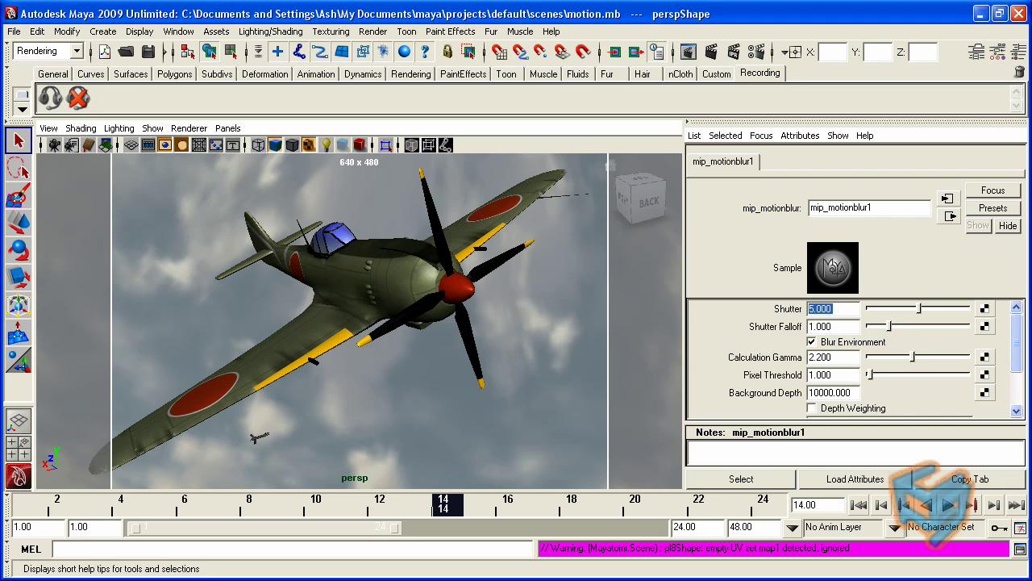
{"action": "left_click", "coordinate": [847, 311]}
{"action": "double_click", "coordinate": [847, 312]}
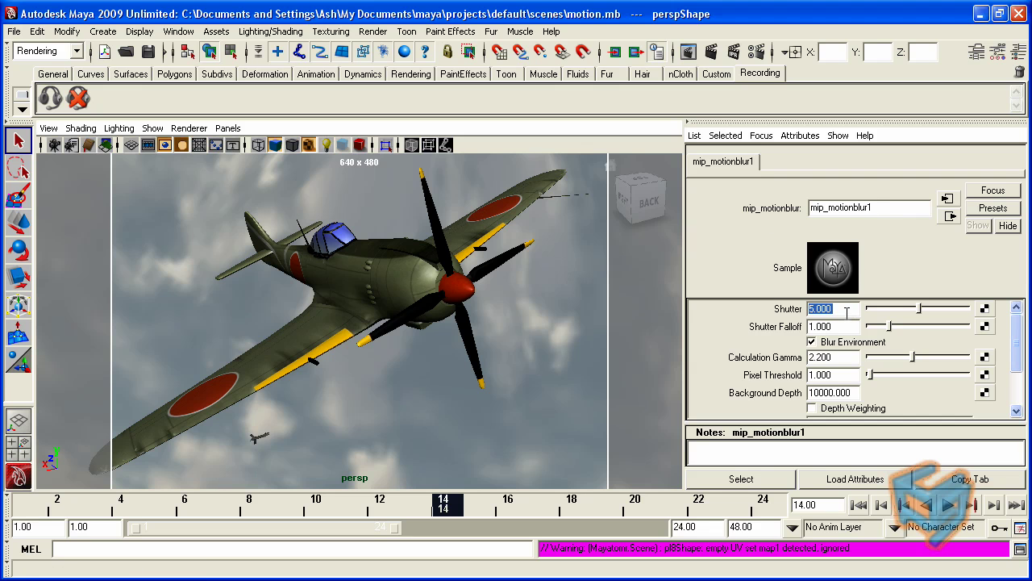
{"action": "type", "text": "2"}
{"action": "key", "text": "Return"}
{"action": "left_click", "coordinate": [811, 342]}
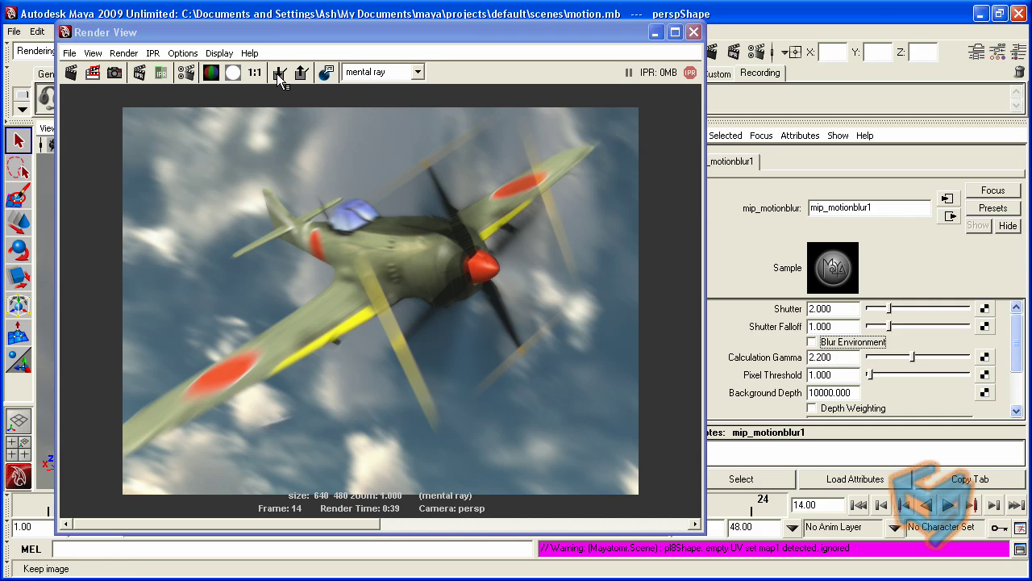
- Set Calculation Gamma to 1 and render a region over the near wing and the clouds below it
{"action": "double_click", "coordinate": [850, 357]}
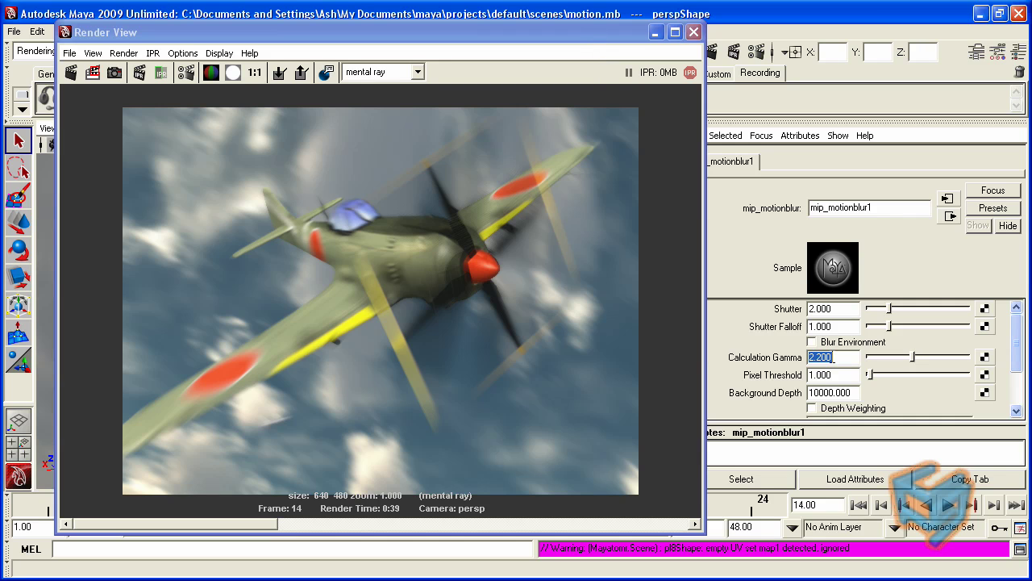
{"action": "type", "text": "1"}
{"action": "key", "text": "Return"}
{"action": "left_click_drag", "start_coordinate": [107, 278], "coordinate": [269, 493]}
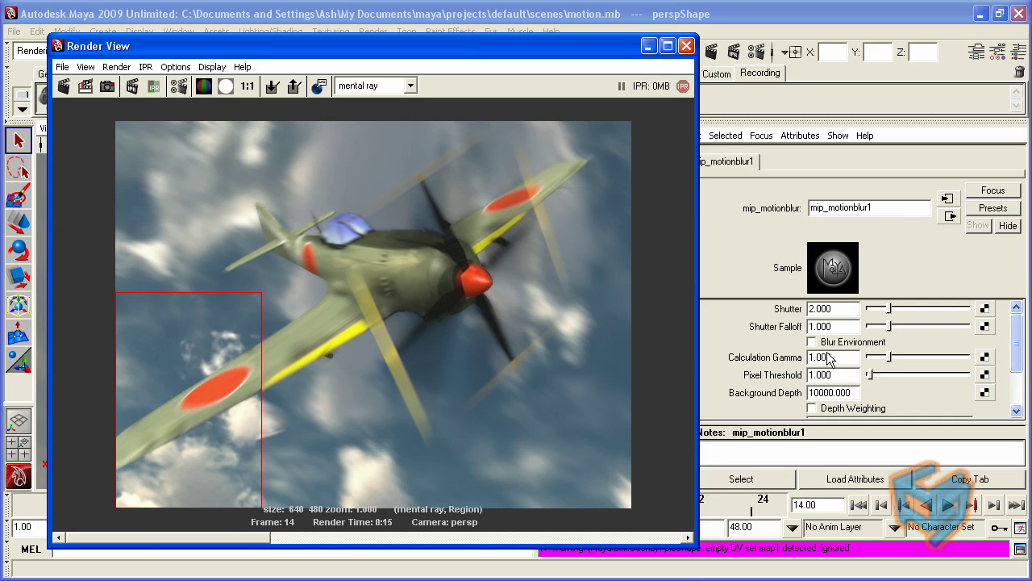
- Set Calculation Gamma to 2.2 and render the whole frame
{"action": "left_click", "coordinate": [843, 356]}
{"action": "type", "text": "2.2"}
{"action": "key", "text": "Return"}
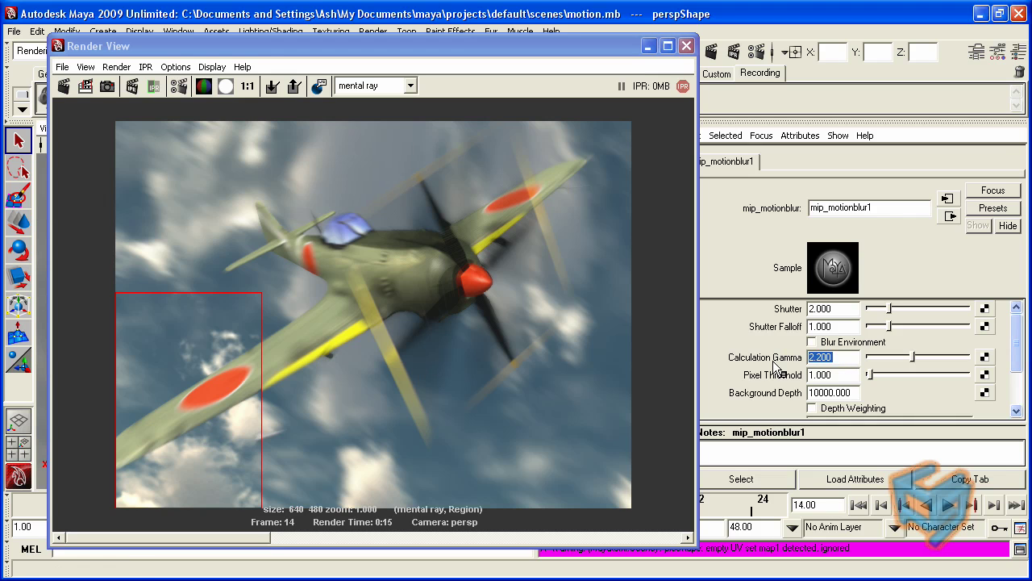
{"action": "left_click", "coordinate": [64, 85]}
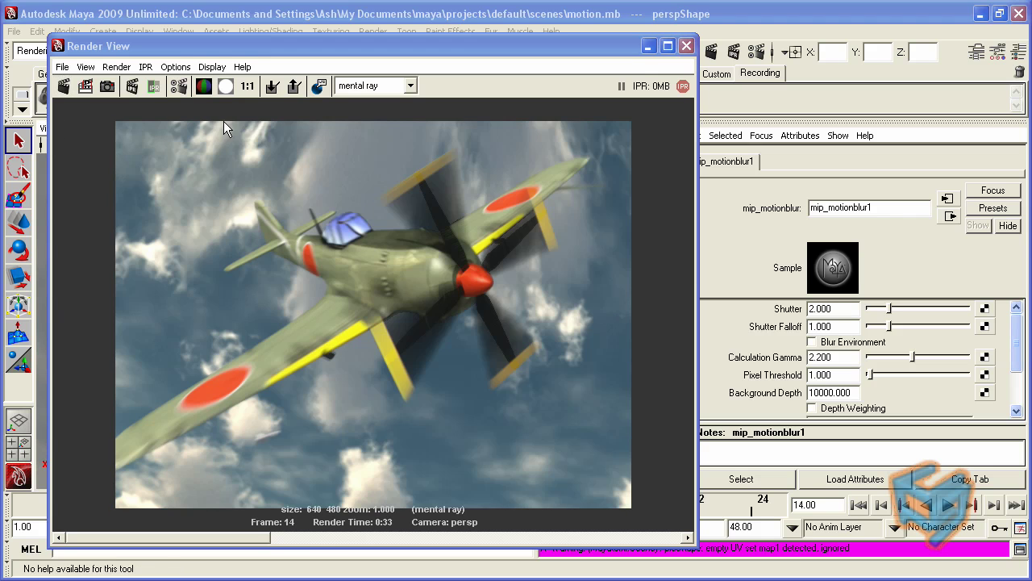
- Set the Pixel Threshold of mip_motionblur1 to 100 and render a region around the propeller and far wing
{"action": "double_click", "coordinate": [838, 374]}
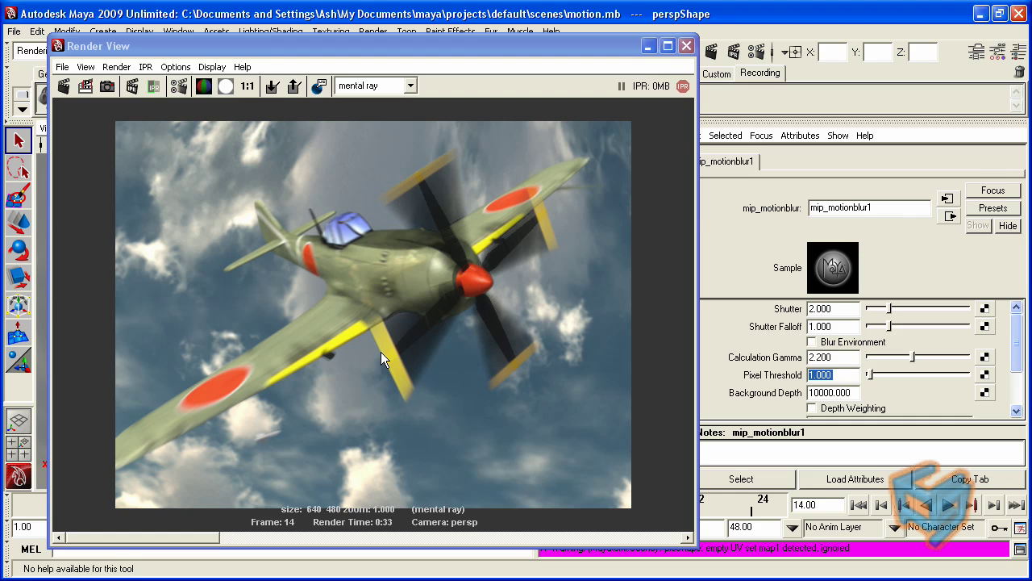
{"action": "type", "text": "1000"}
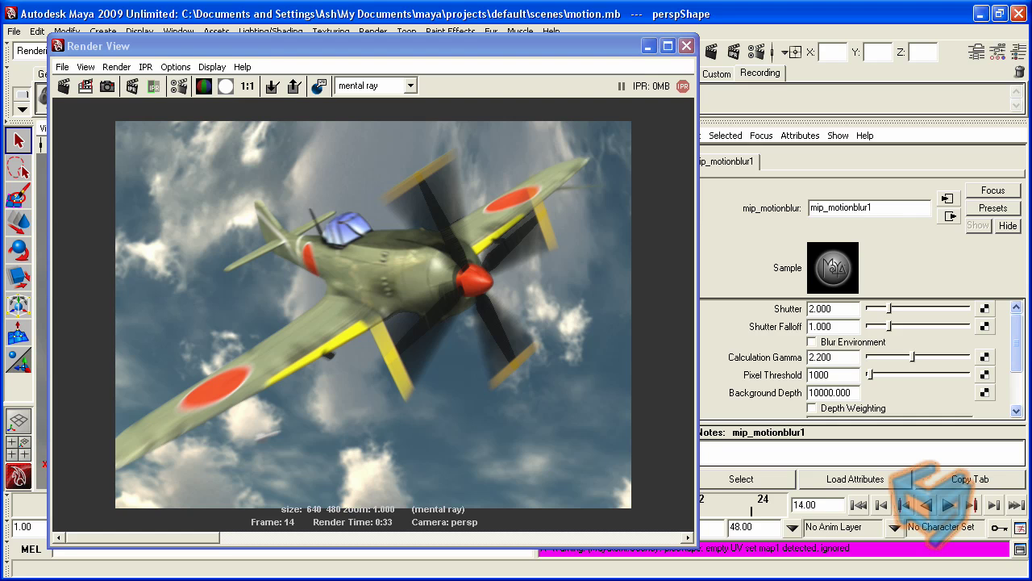
{"action": "key", "text": "Return"}
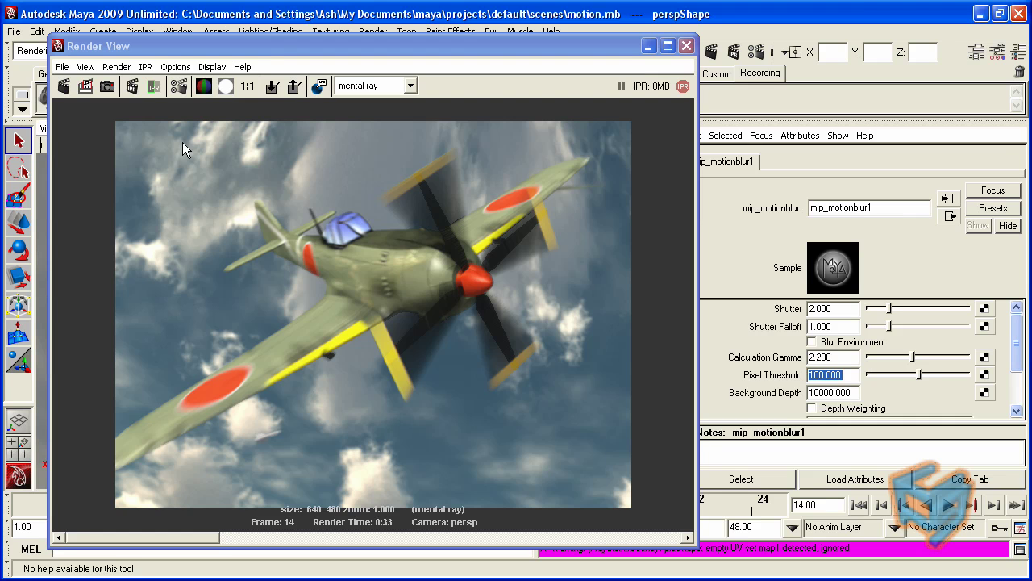
{"action": "left_click_drag", "start_coordinate": [335, 158], "coordinate": [587, 455]}
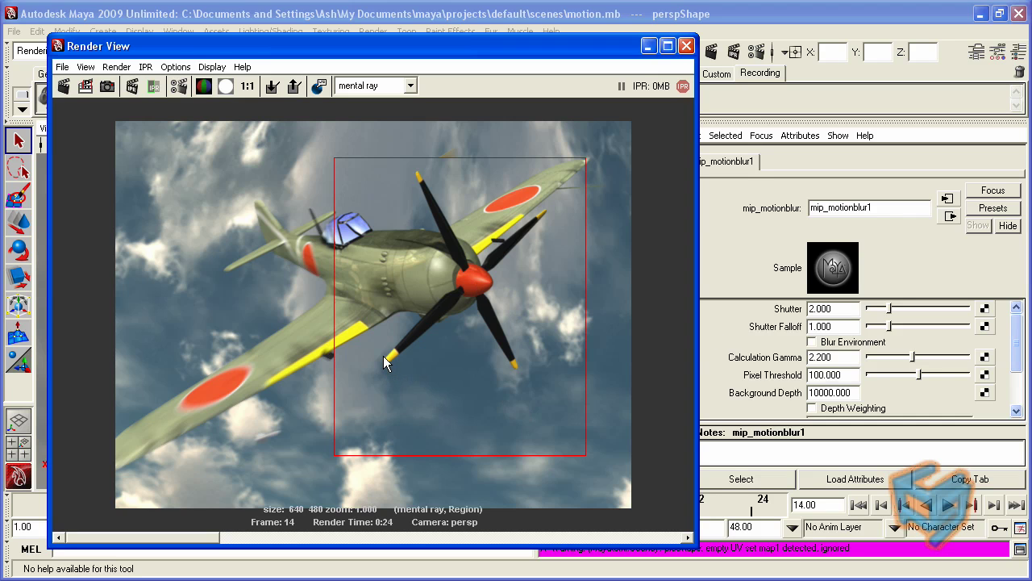
- Set the Pixel Threshold of mip_motionblur1 to 1 and clear the render region
{"action": "left_click", "coordinate": [848, 375]}
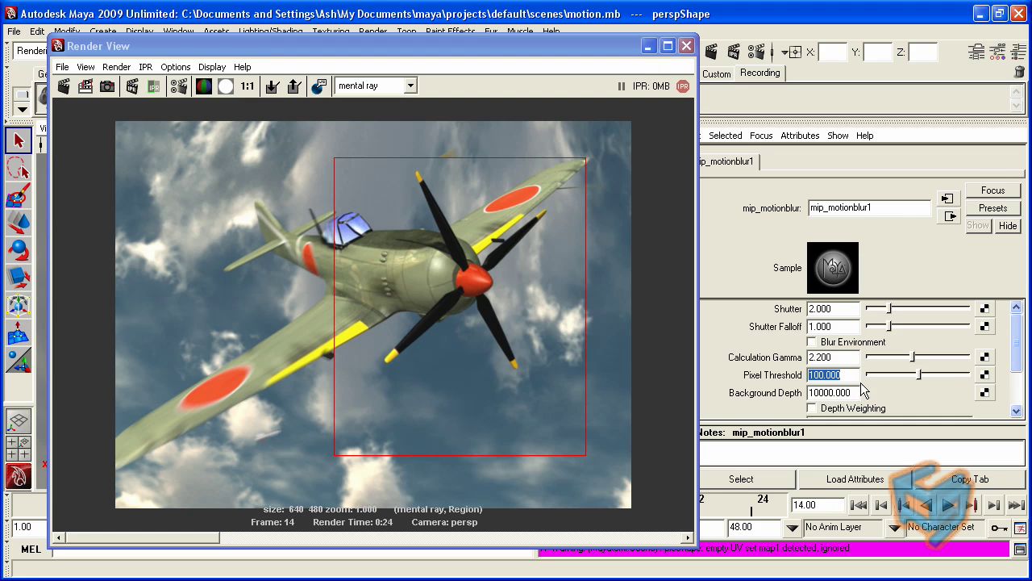
{"action": "type", "text": "1"}
{"action": "key", "text": "Return"}
{"action": "left_click", "coordinate": [615, 364]}
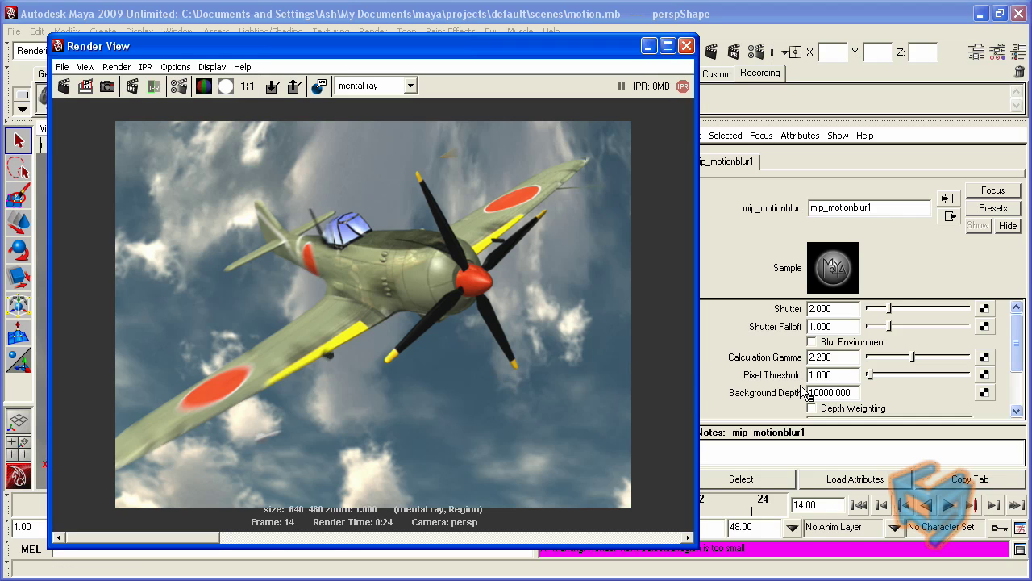
- Examine the Background Depth setting and compare it with the sky sphere's extent around the airplane in the four-view layout
{"action": "left_click", "coordinate": [1018, 367]}
{"action": "scroll", "coordinate": [877, 343], "scroll_direction": "down", "scroll_amount": 3}
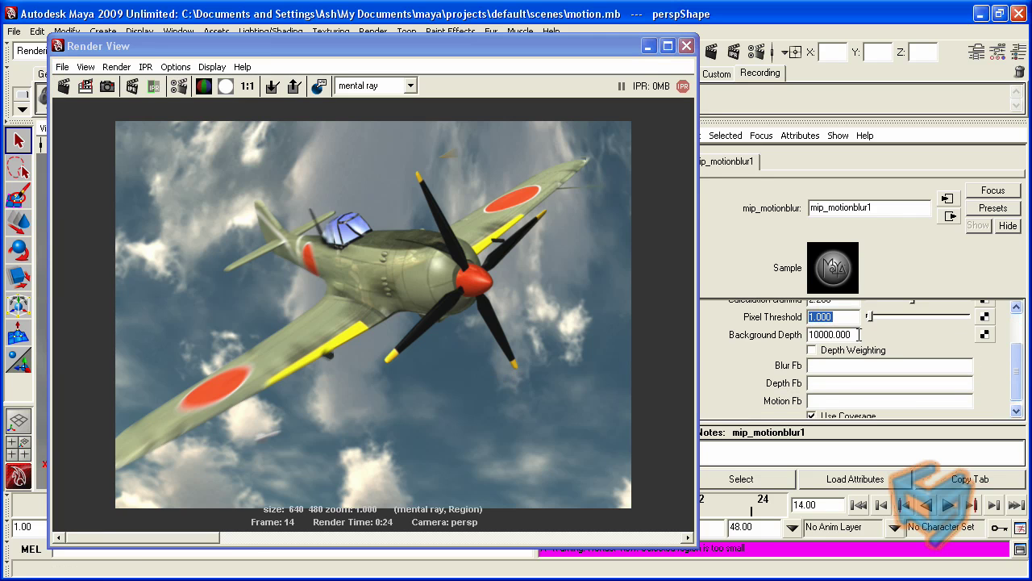
{"action": "key", "text": "Tab"}
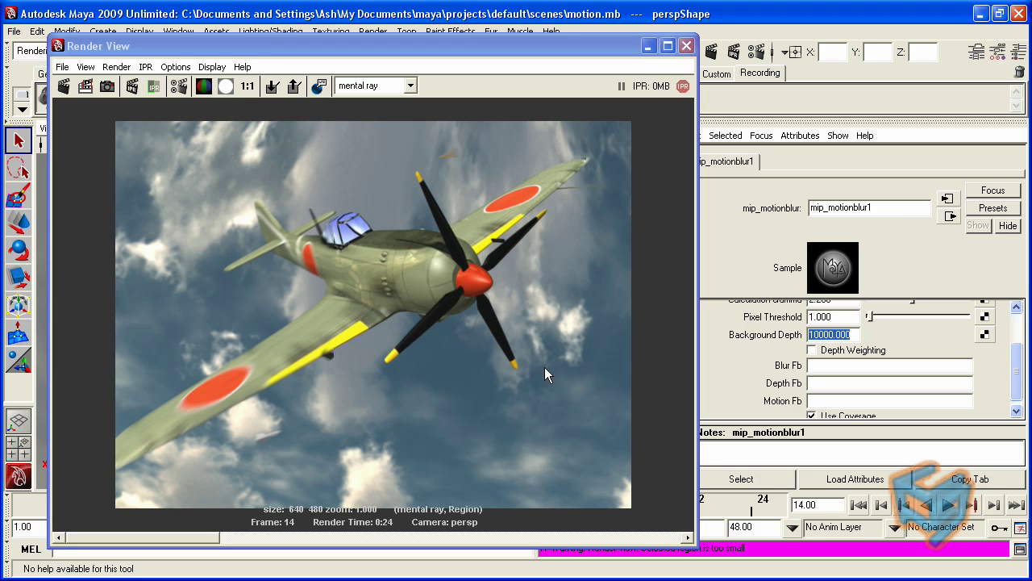
{"action": "left_click", "coordinate": [647, 45]}
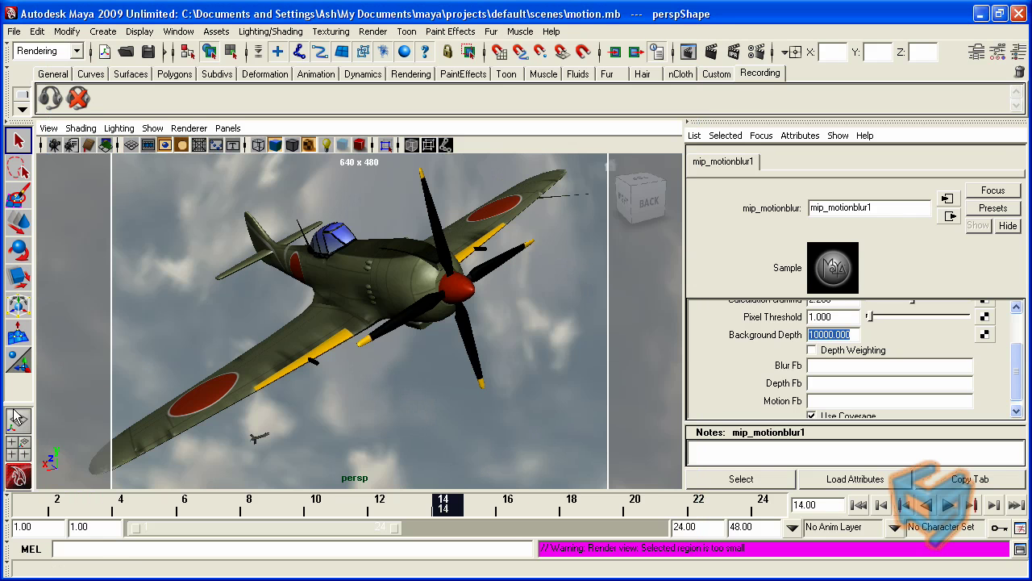
{"action": "left_click", "coordinate": [18, 442]}
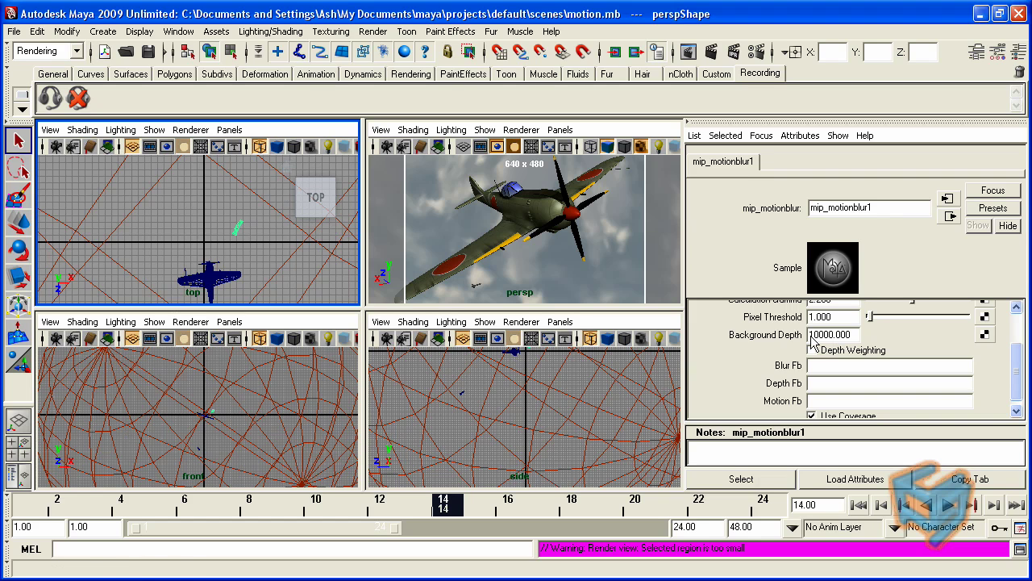
{"action": "key", "text": "alt+Tab"}
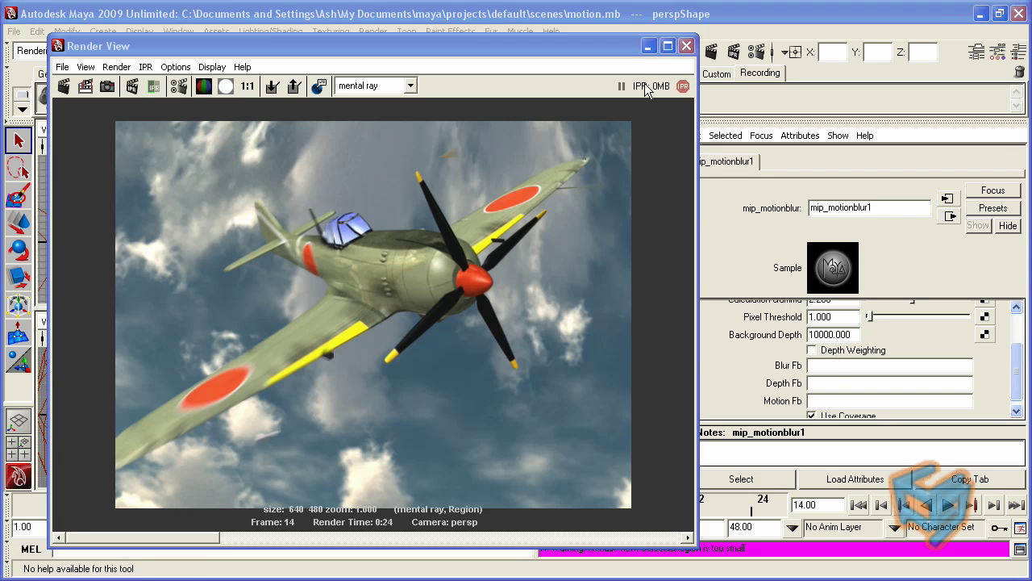
{"action": "left_click", "coordinate": [649, 46]}
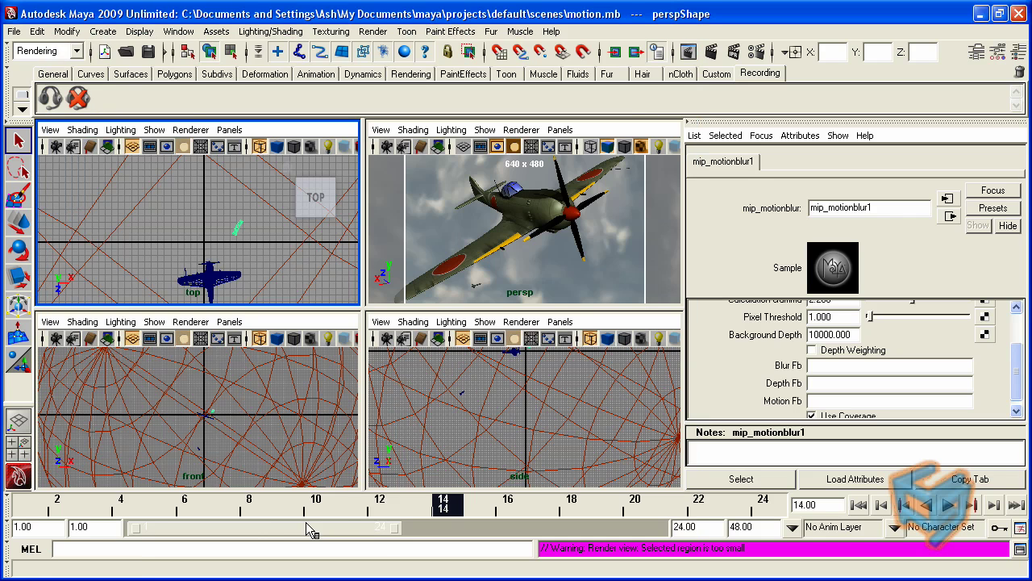
- Scrub the animation to frame 21, return to the single perspective view, and render the whole frame
{"action": "left_click_drag", "start_coordinate": [445, 505], "coordinate": [667, 506]}
{"action": "key", "text": "space"}
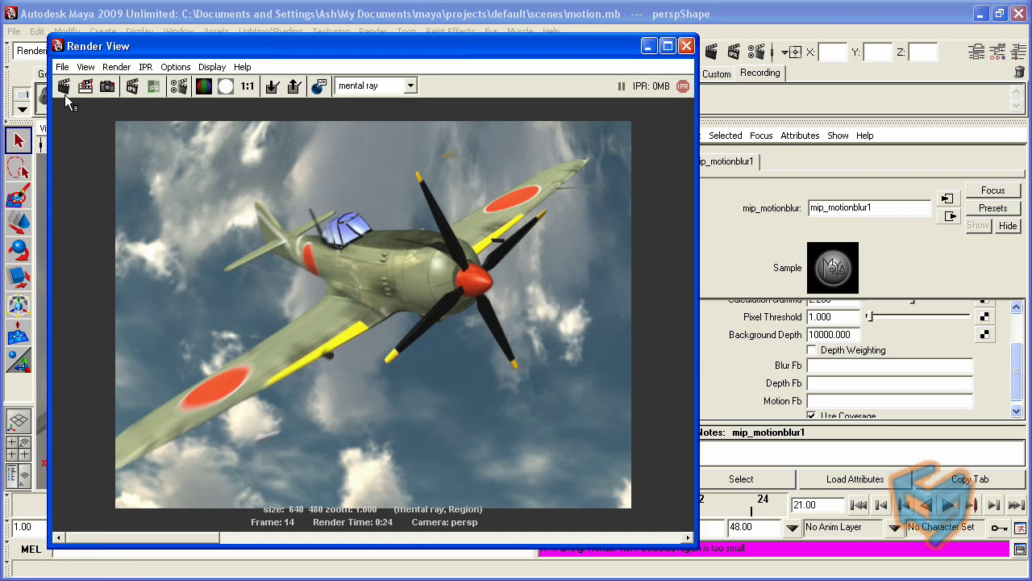
{"action": "left_click", "coordinate": [65, 92]}
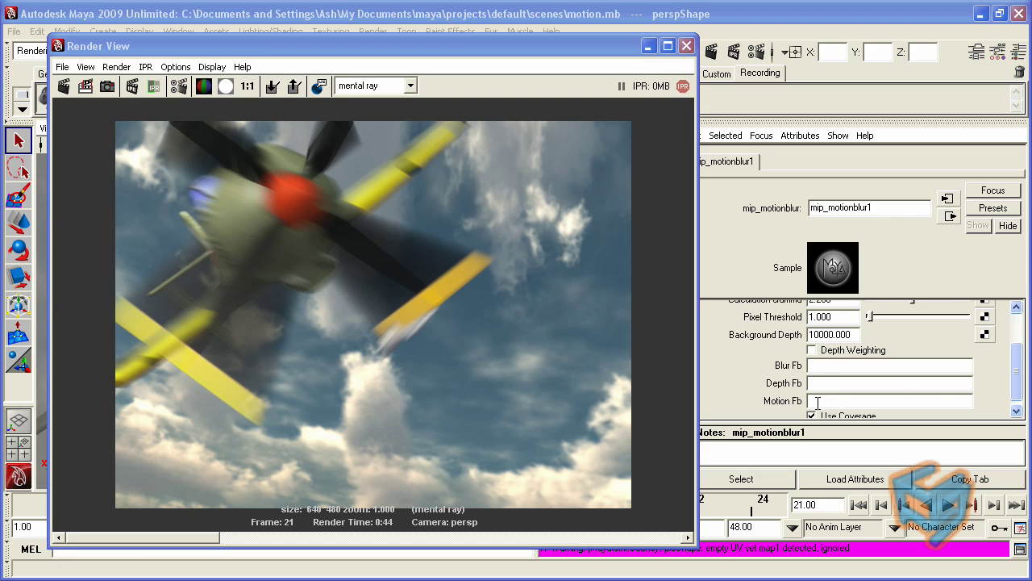
- Turn on Depth Weighting, turn off Use Coverage, render a region around the propeller blade, and clear the region
{"action": "left_click", "coordinate": [813, 351]}
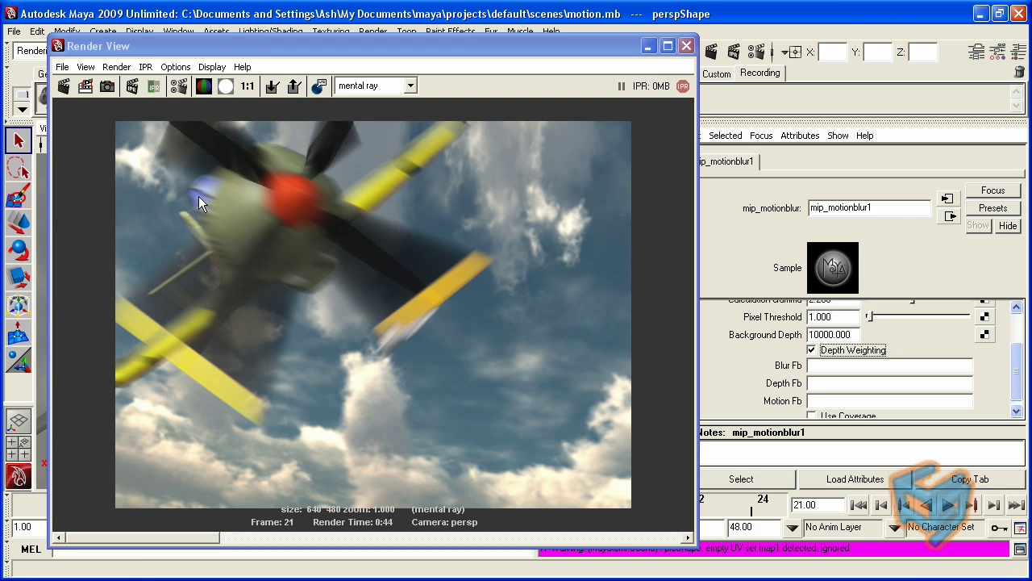
{"action": "left_click_drag", "start_coordinate": [277, 172], "coordinate": [538, 401]}
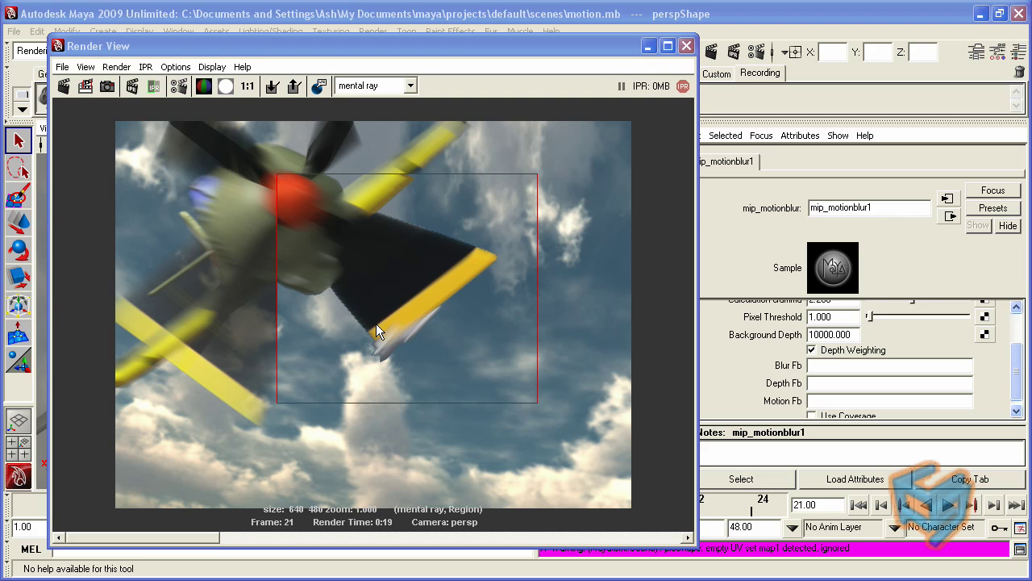
{"action": "left_click", "coordinate": [381, 157]}
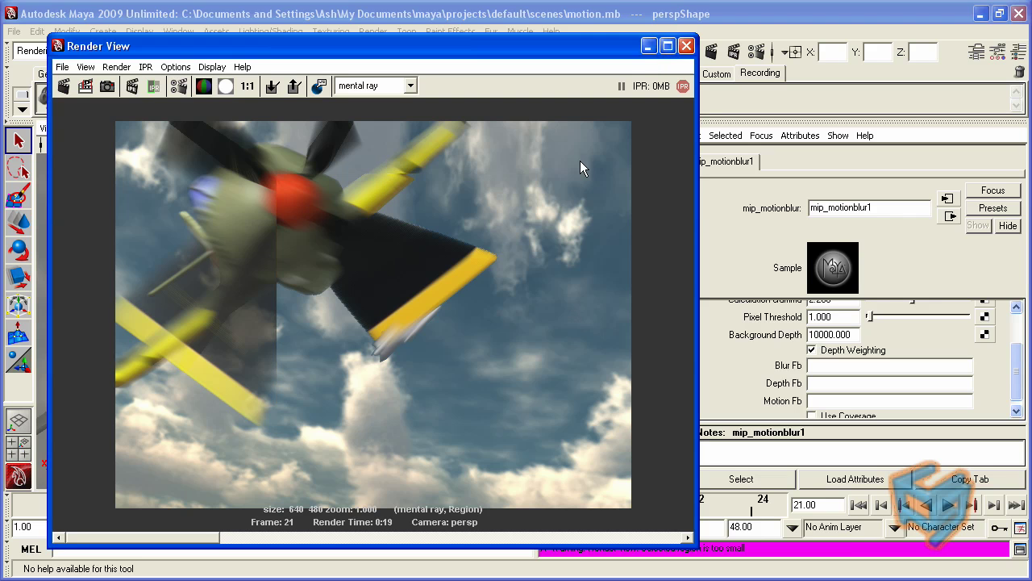
- Turn off Depth Weighting for mip_motionblur1
{"action": "left_click", "coordinate": [649, 46]}
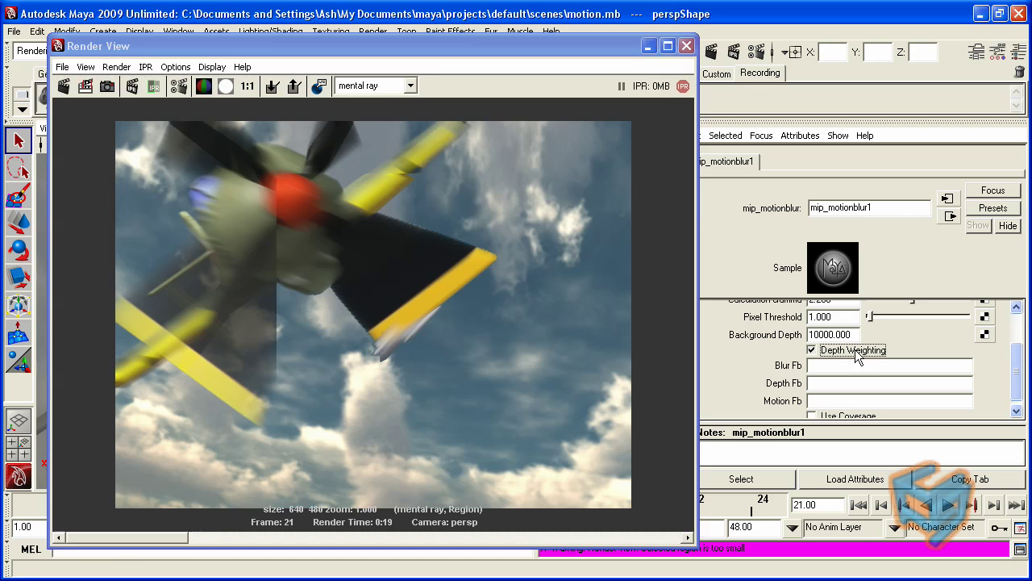
{"action": "left_click", "coordinate": [855, 349]}
{"action": "scroll", "coordinate": [1021, 357], "scroll_direction": "down", "scroll_amount": 1}
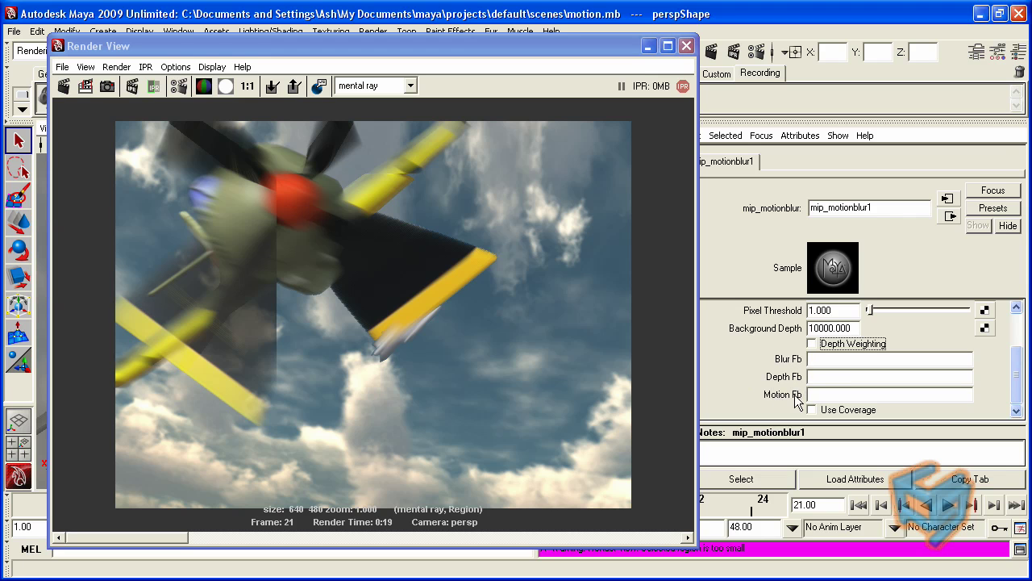
- Turn on Use Coverage for mip_motionblur1 and check the renderable camera's alpha and depth channel options in the Render Settings
{"action": "left_click", "coordinate": [832, 369]}
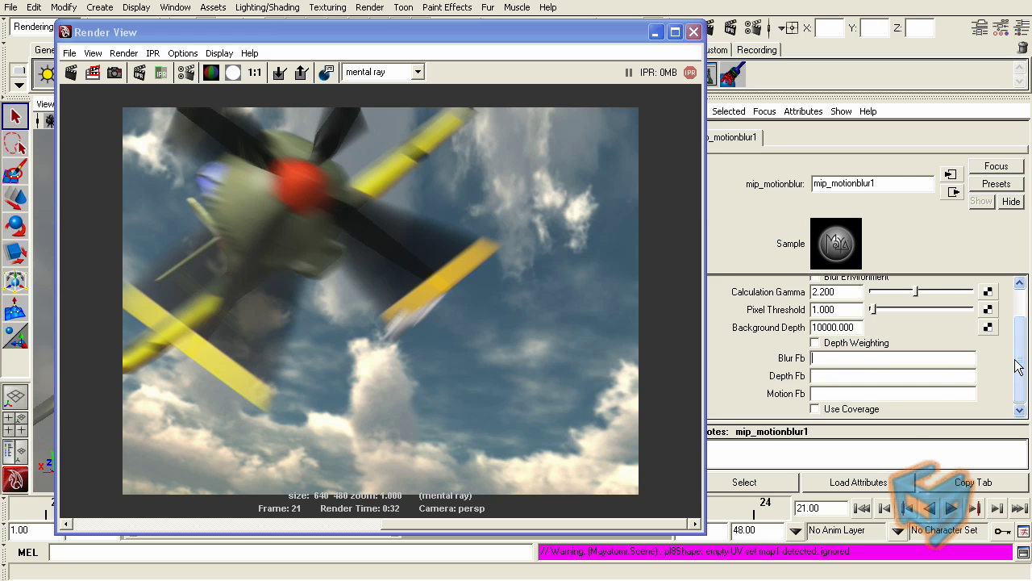
{"action": "left_click", "coordinate": [857, 413]}
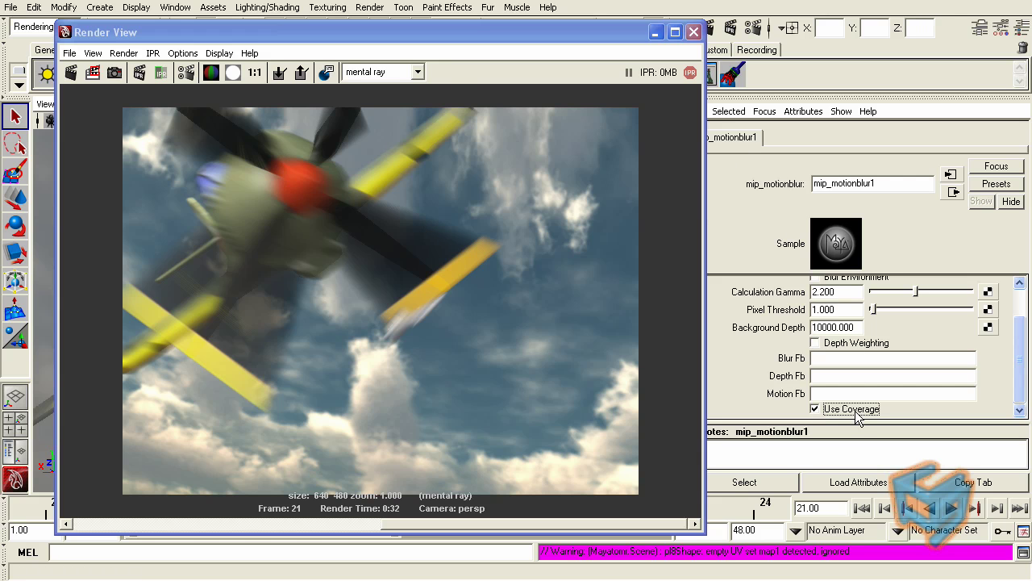
{"action": "left_click", "coordinate": [754, 28]}
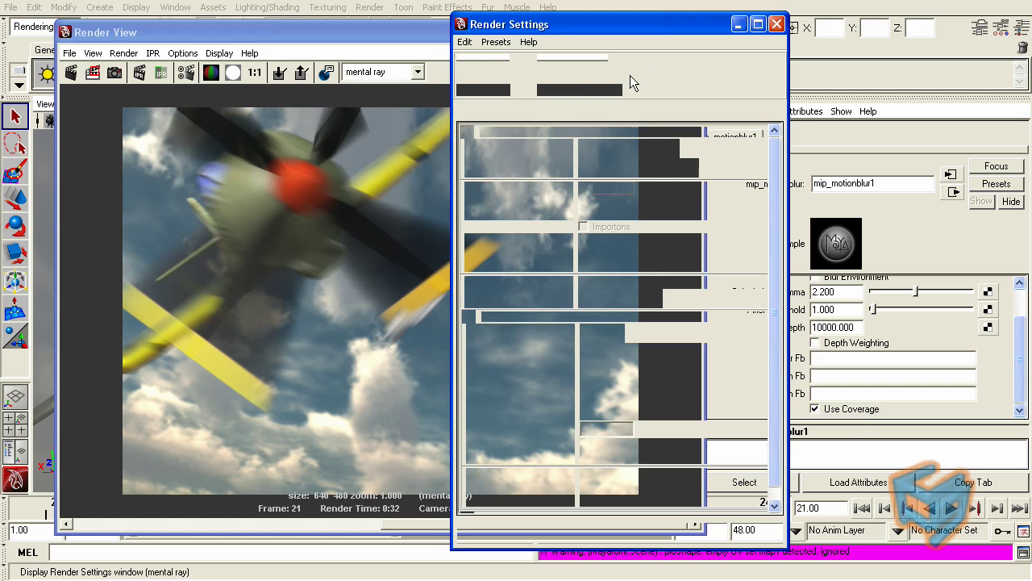
{"action": "left_click", "coordinate": [476, 113]}
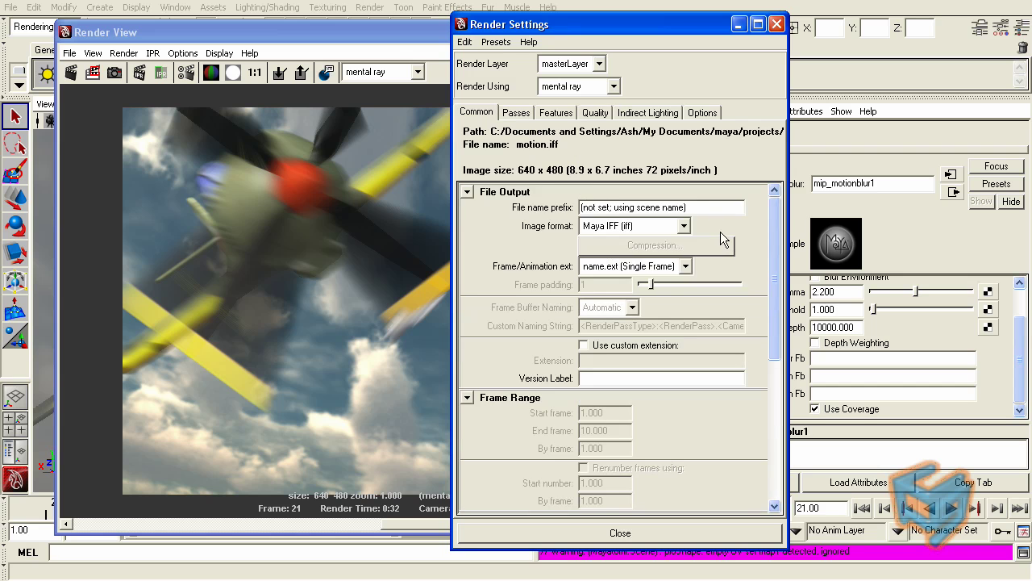
{"action": "left_click_drag", "start_coordinate": [774, 237], "coordinate": [739, 352]}
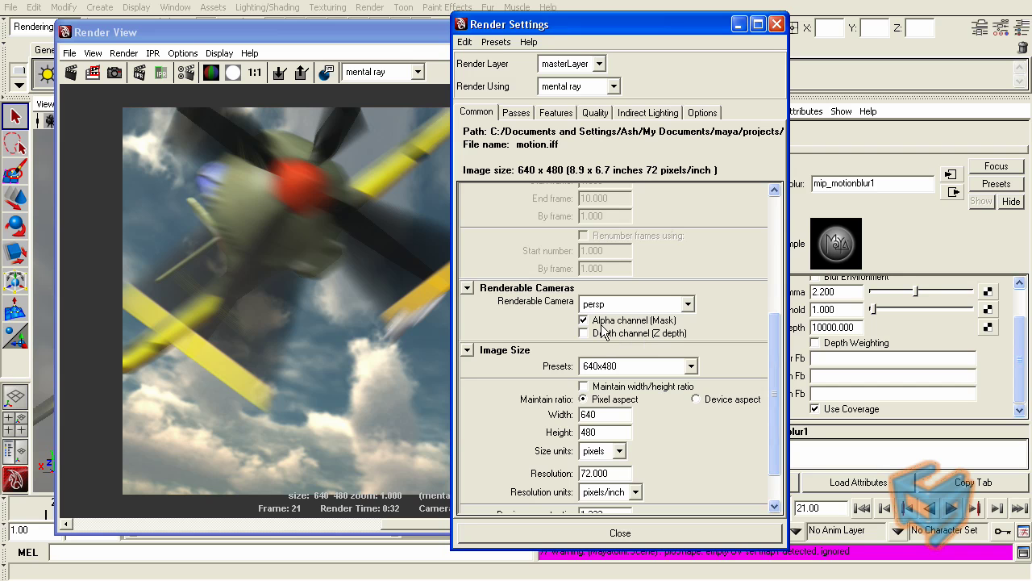
{"action": "left_click", "coordinate": [777, 24]}
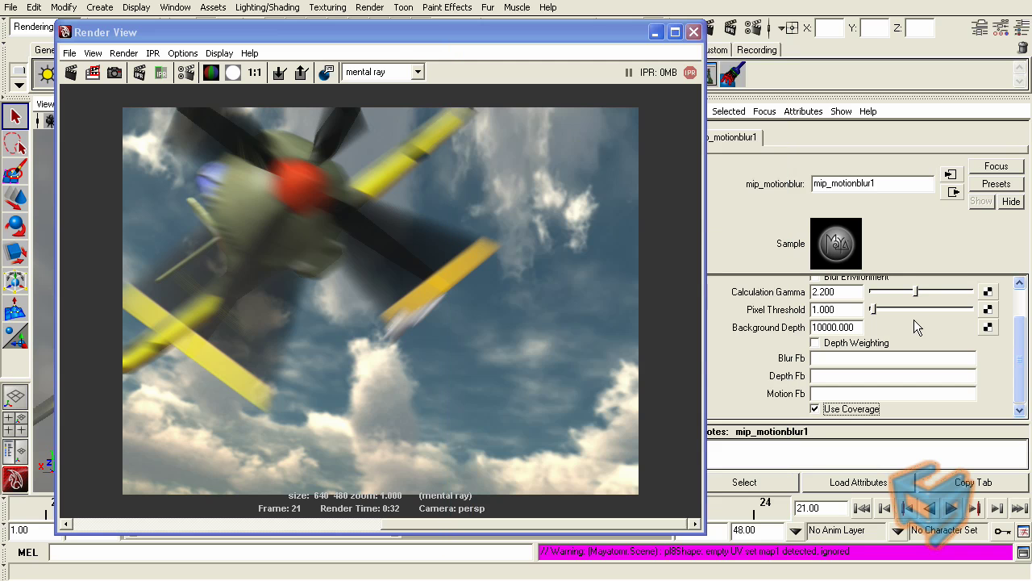